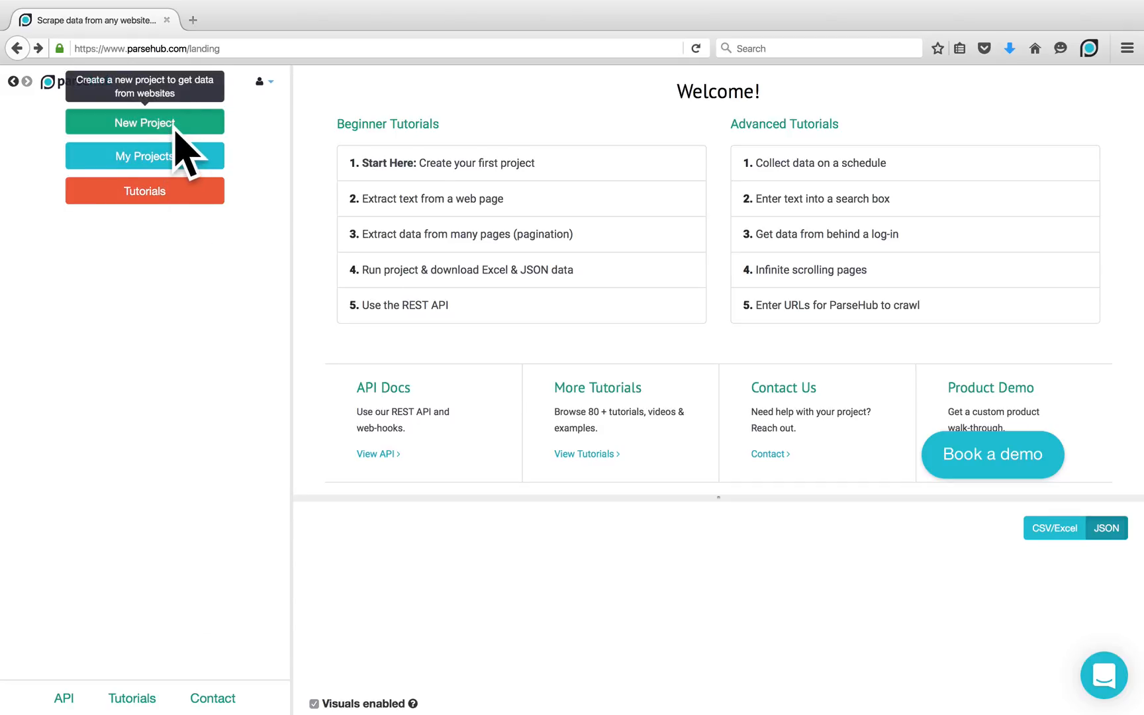
left_click(145, 123)
left_click_drag(196, 151, 9, 150)
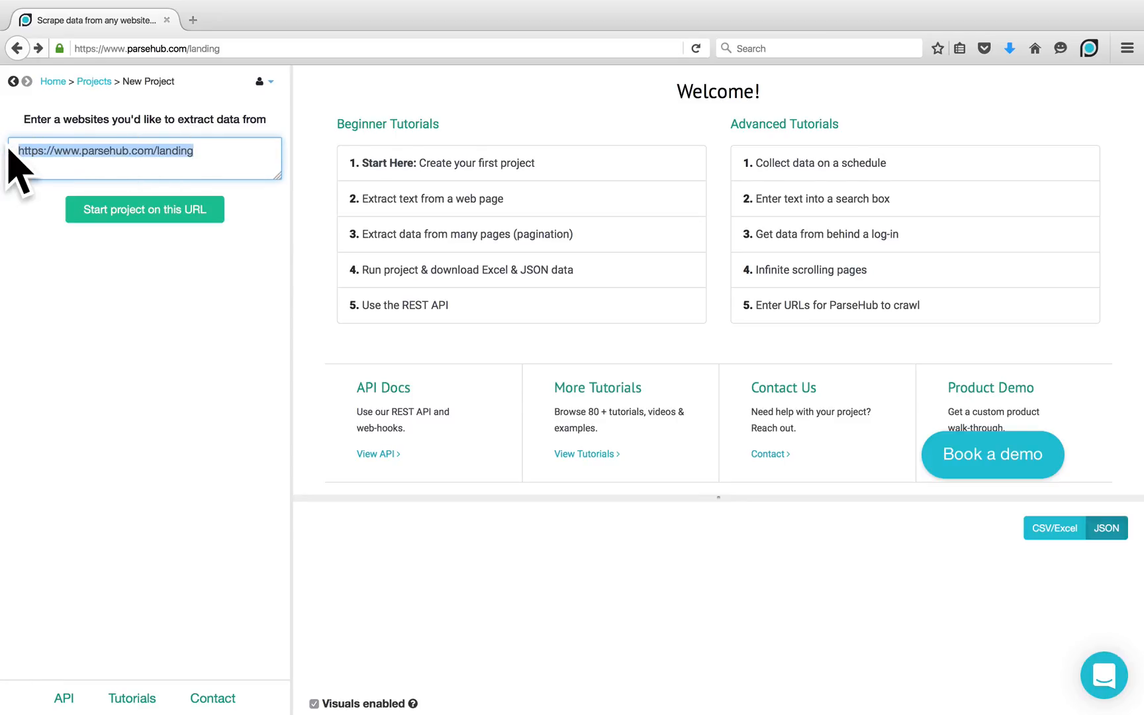
key("BackSpace")
type("https://www.behance.net/")
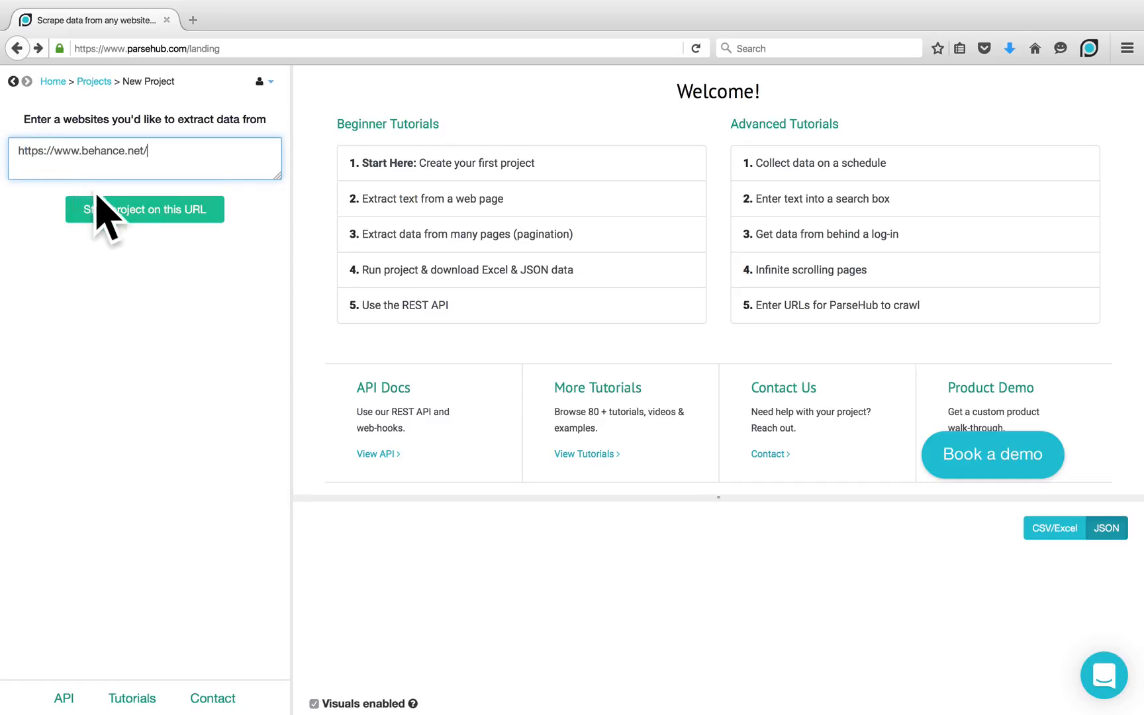
left_click(161, 209)
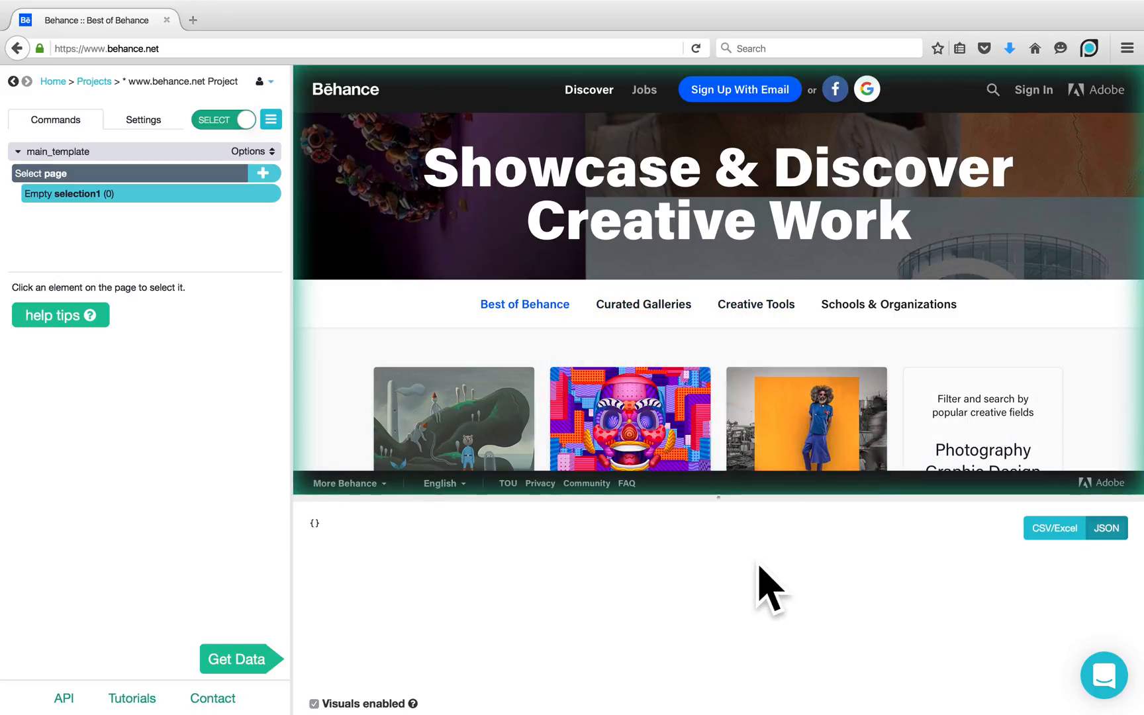
left_click(1054, 528)
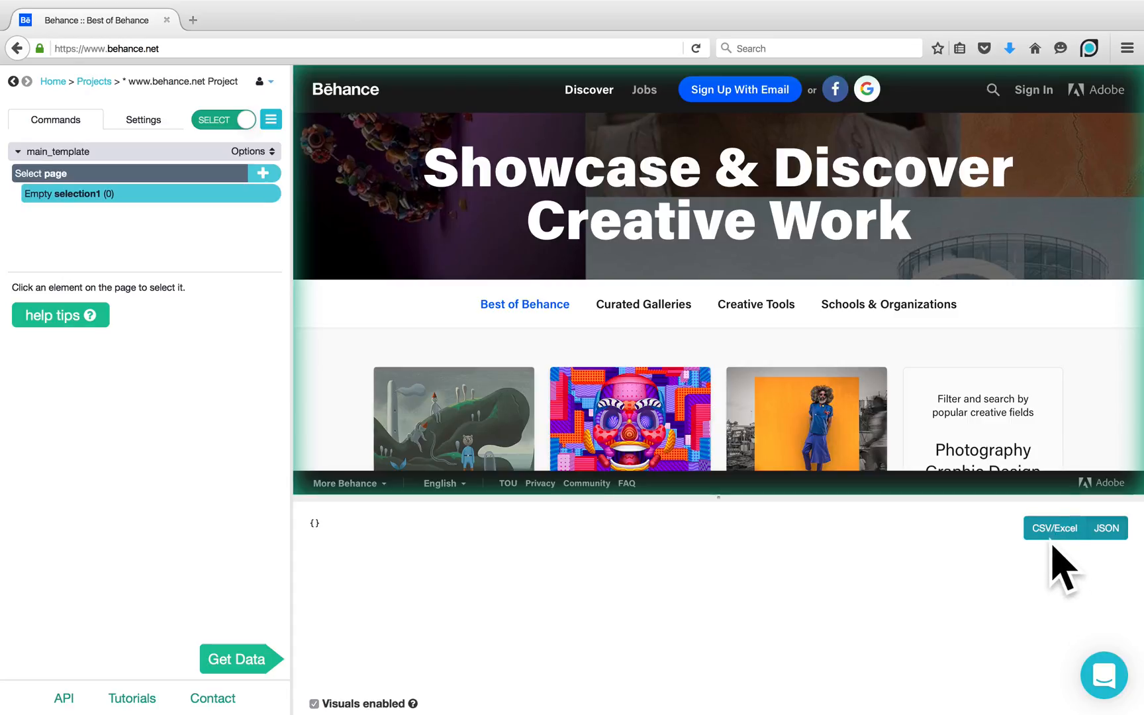
left_click(1107, 529)
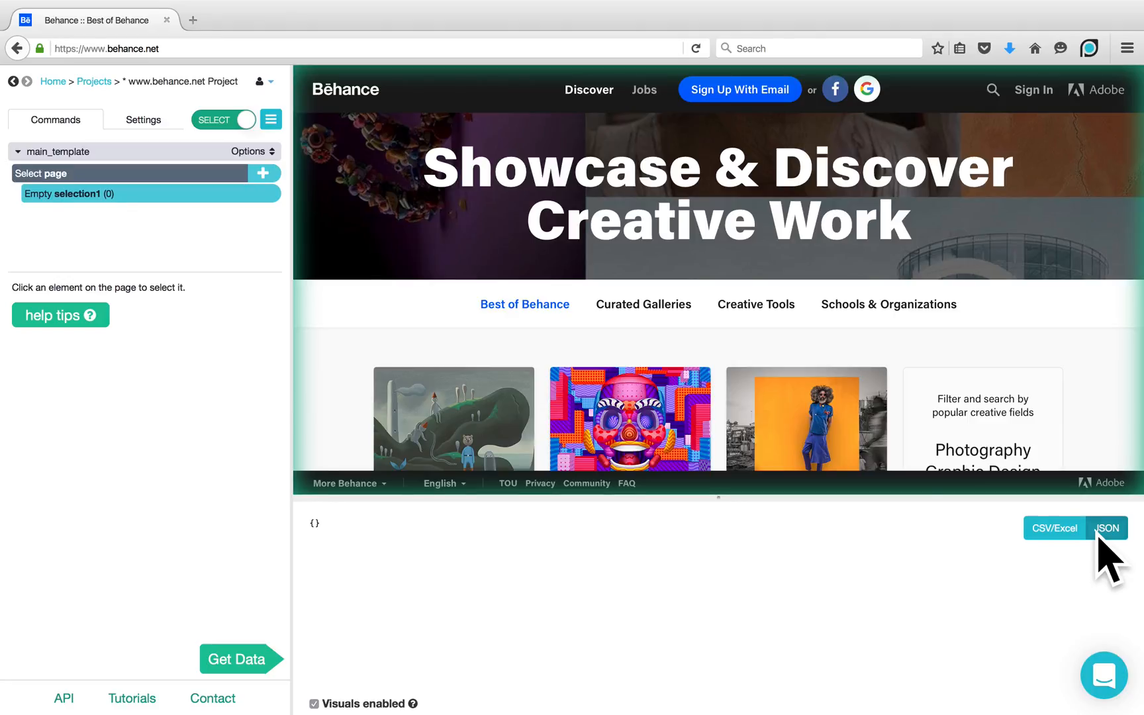
Add a For each loop under Select page iterating over $createArray(500)
left_click(262, 173)
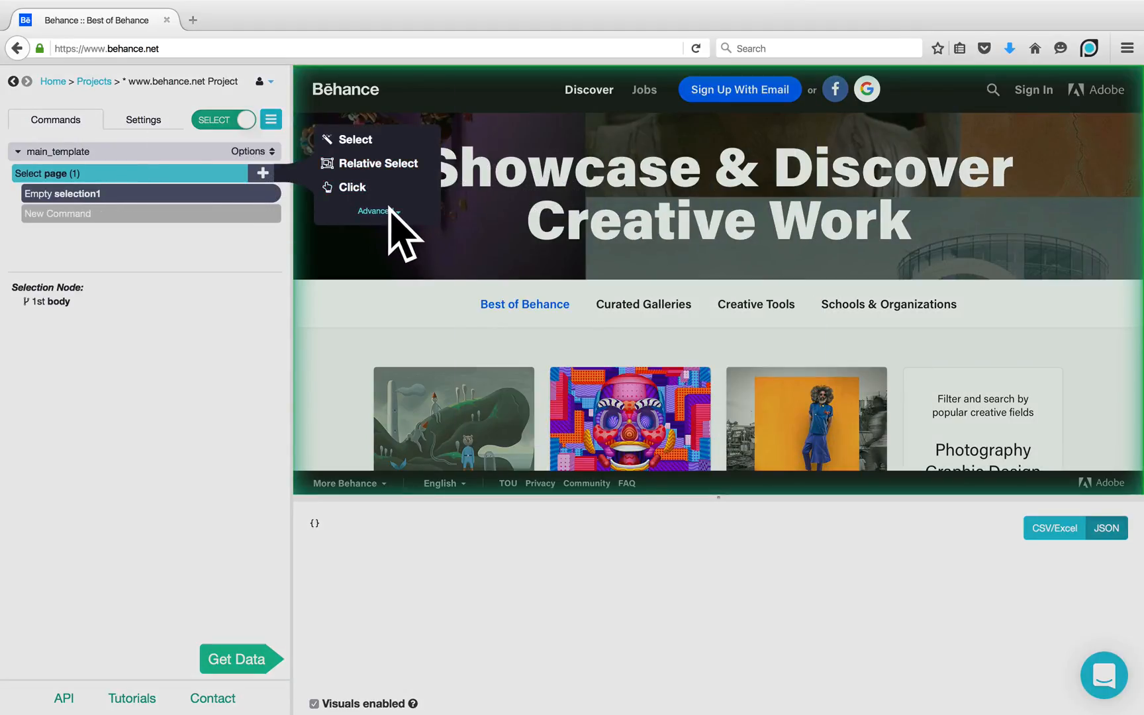
left_click(380, 211)
left_click(352, 314)
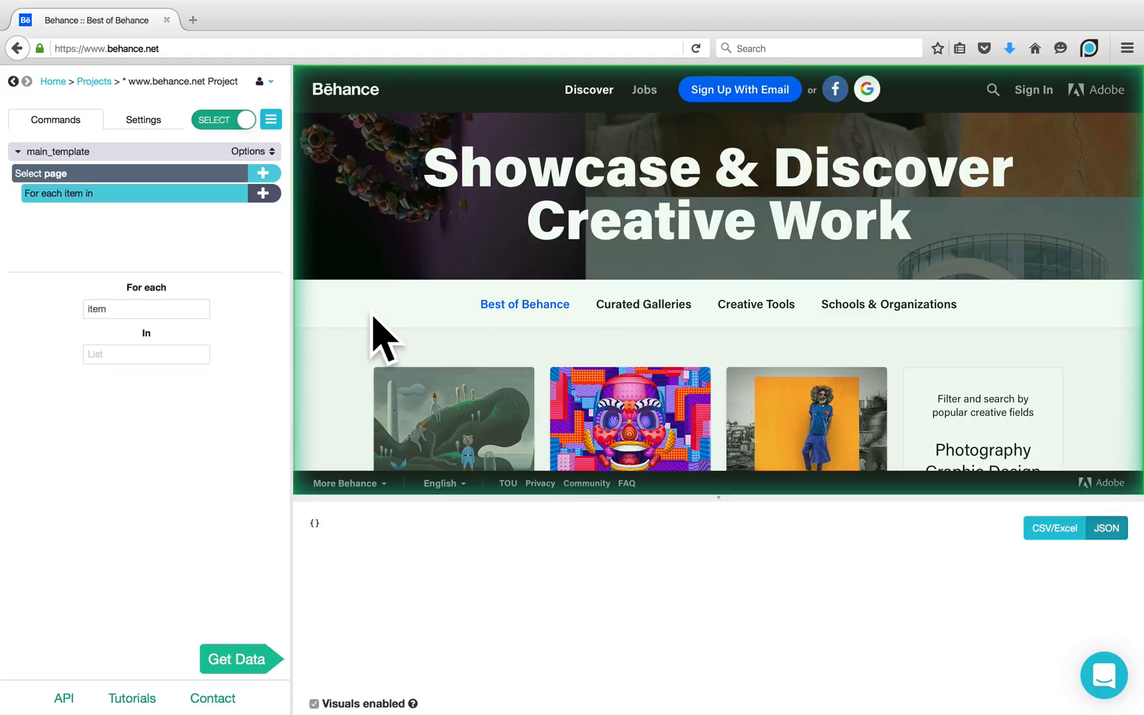
left_click(197, 354)
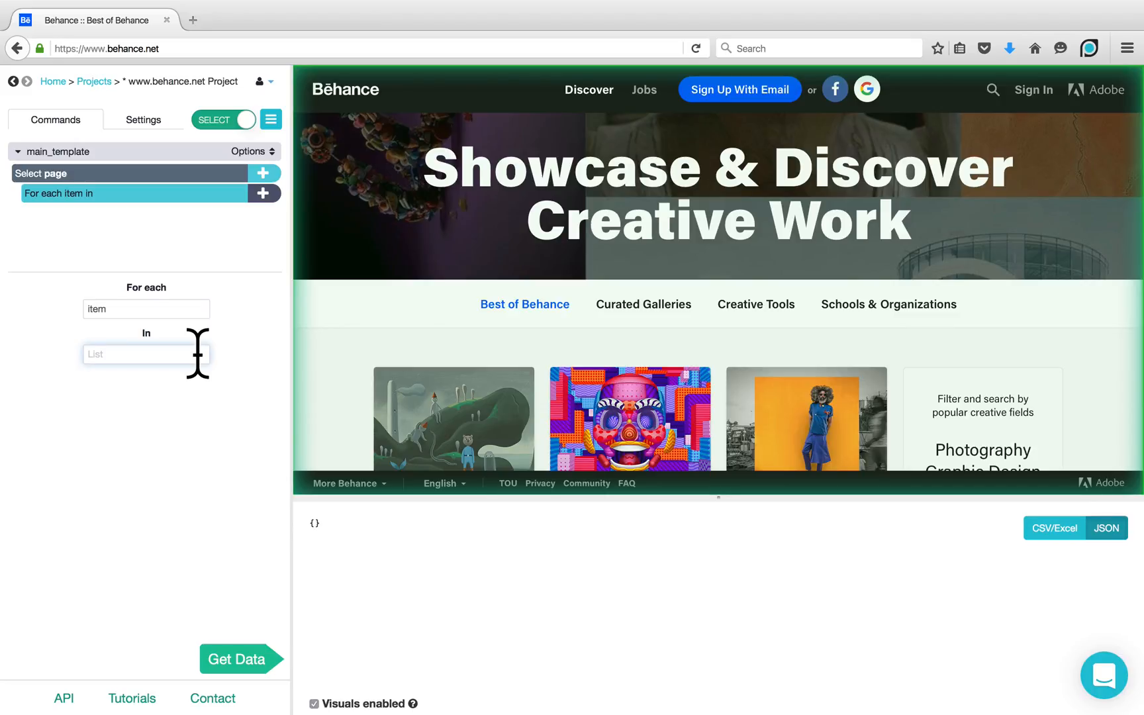
type("$createAr")
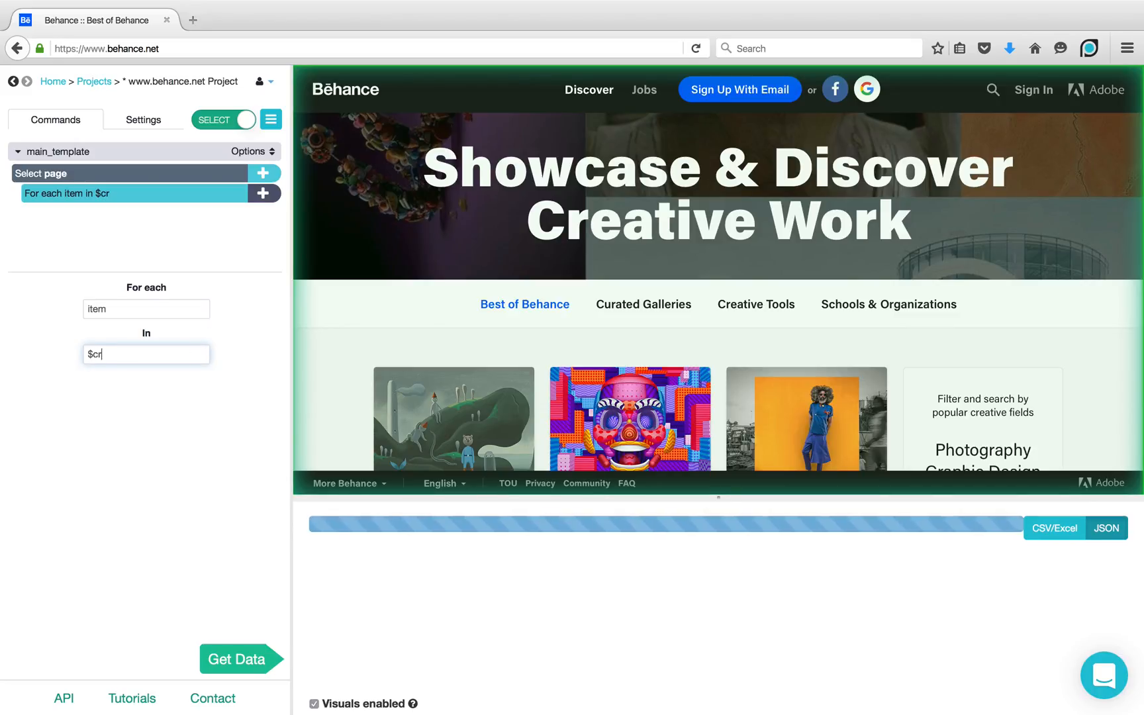
type("ray(")
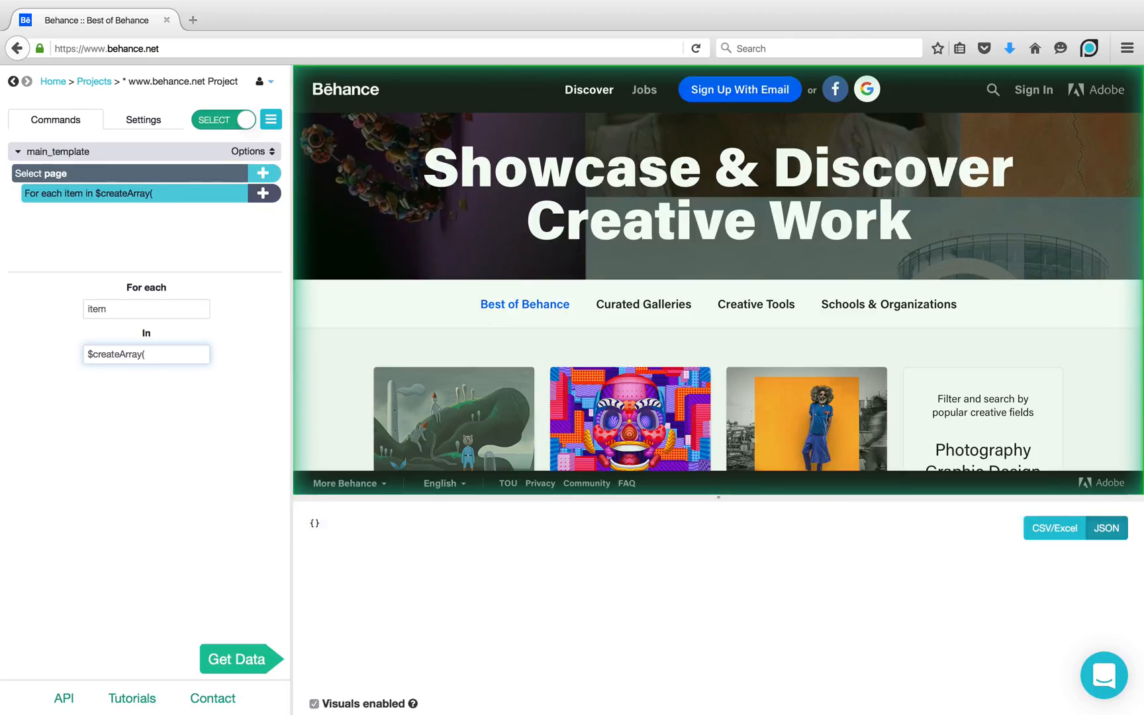
type("500)")
Add an Extract command named listingValue inside the loop returning 0 instead of $location.href
left_click(264, 193)
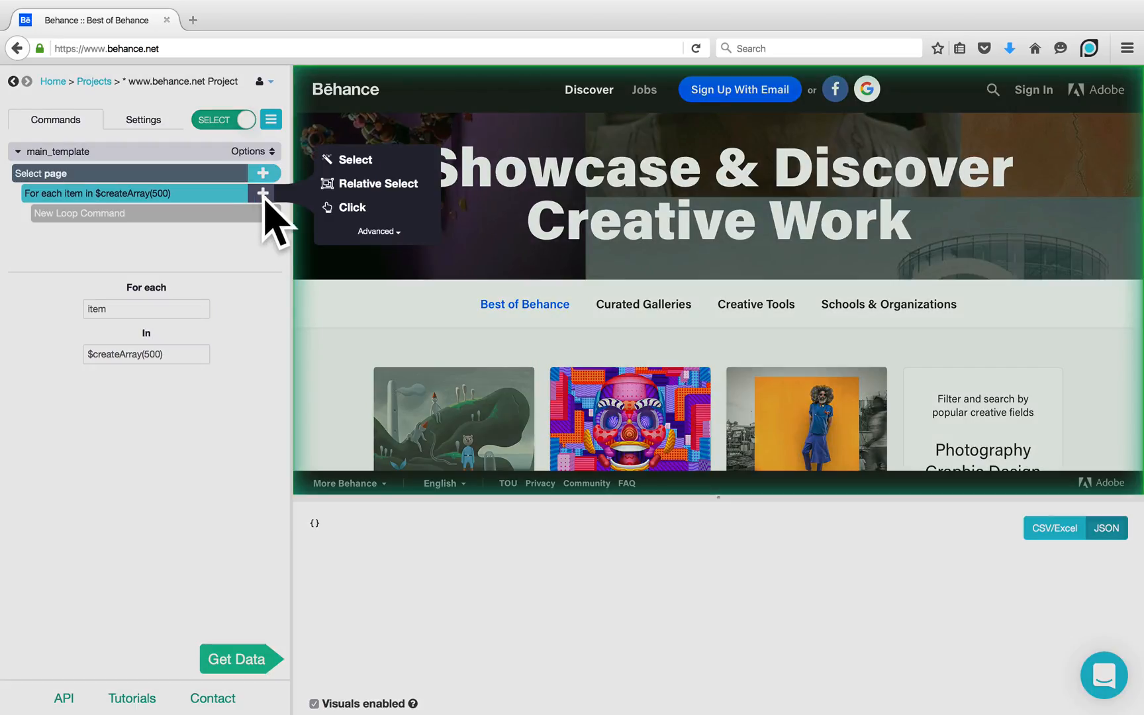
left_click(376, 232)
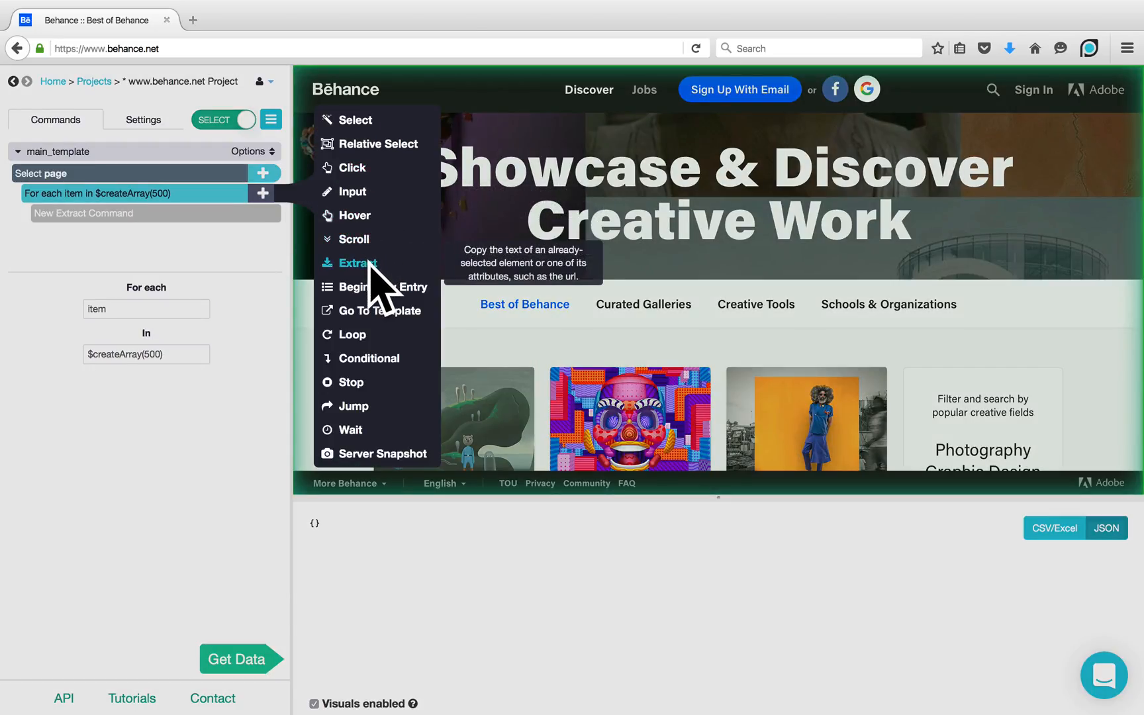
left_click(371, 265)
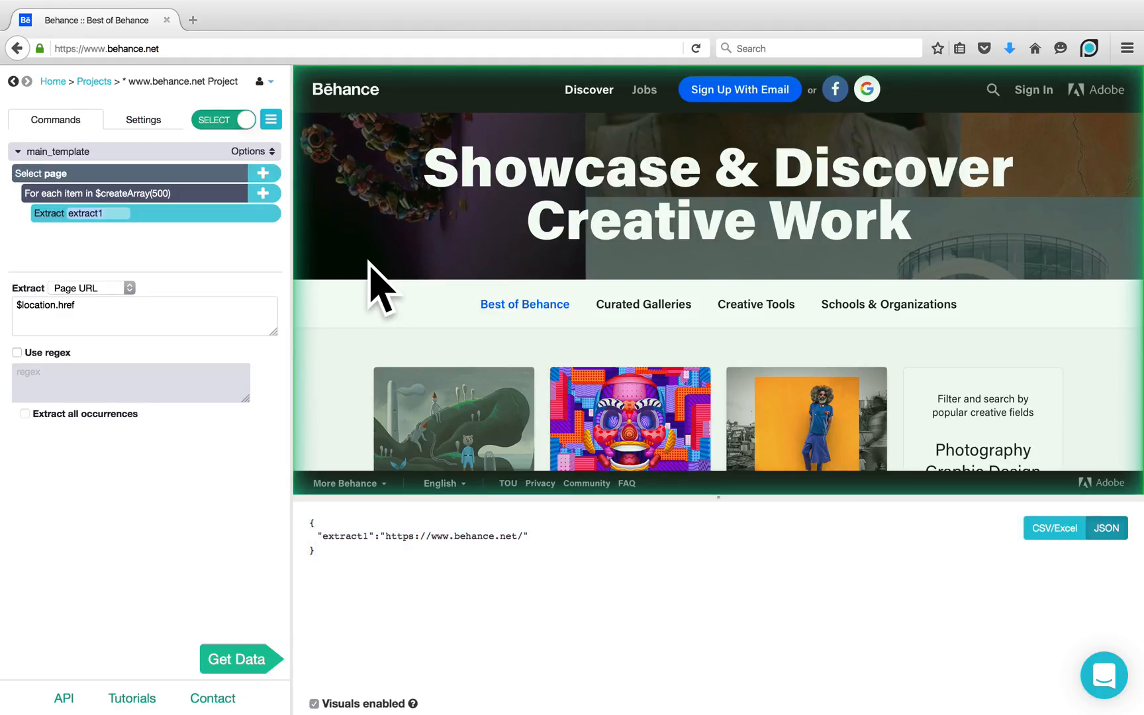
type("list")
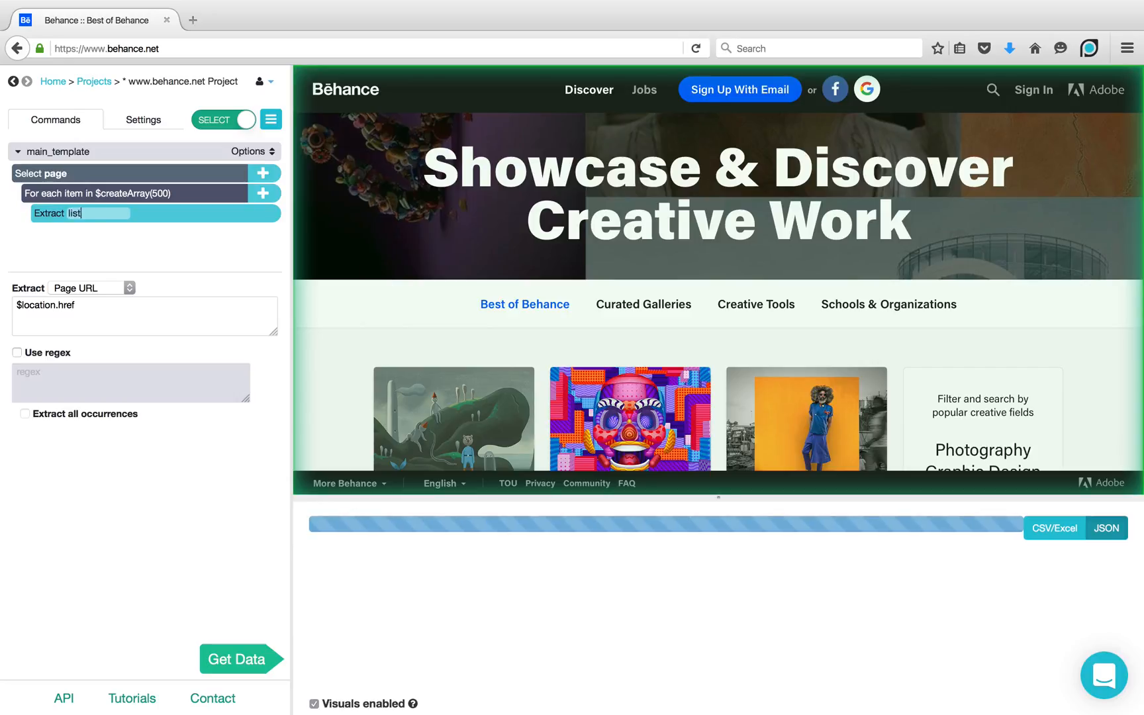
type("ingValue")
left_click(138, 315)
left_click_drag(81, 305, 9, 305)
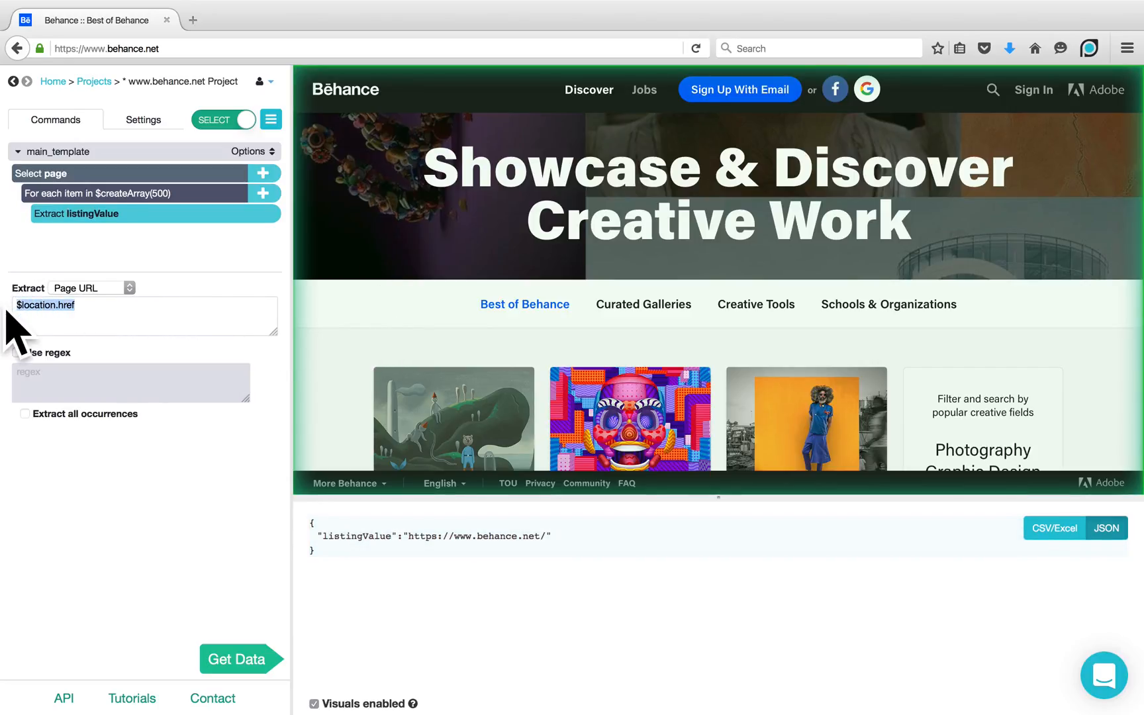
type("0")
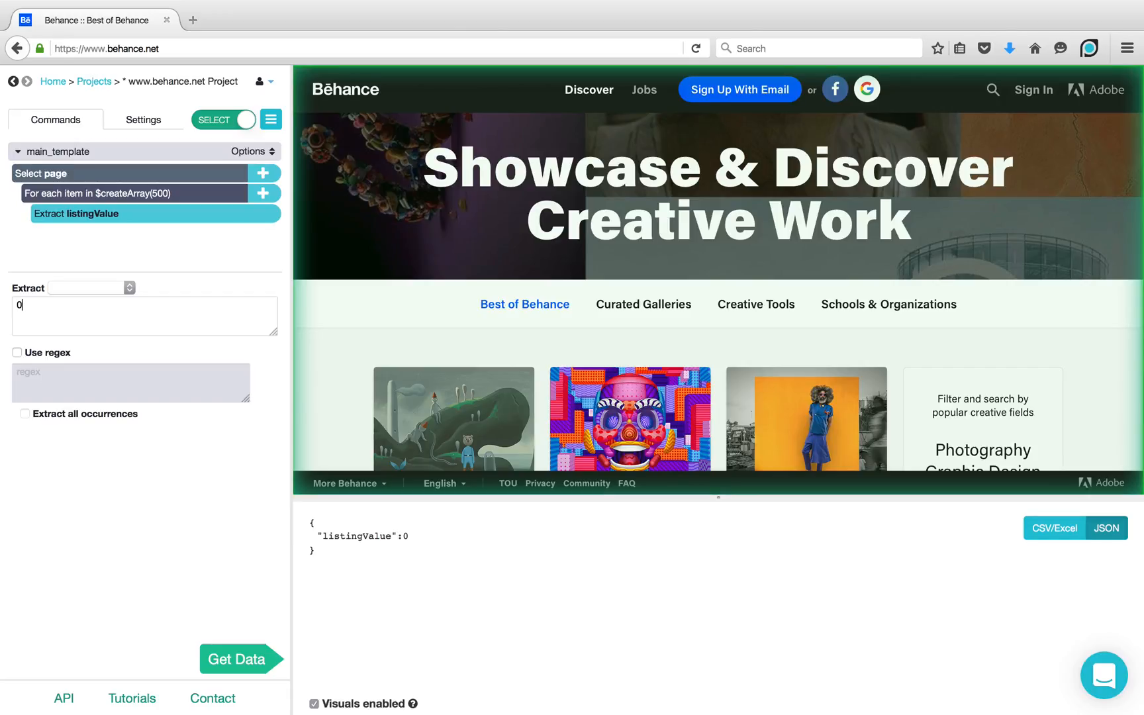
scroll(398, 333, "down", 5)
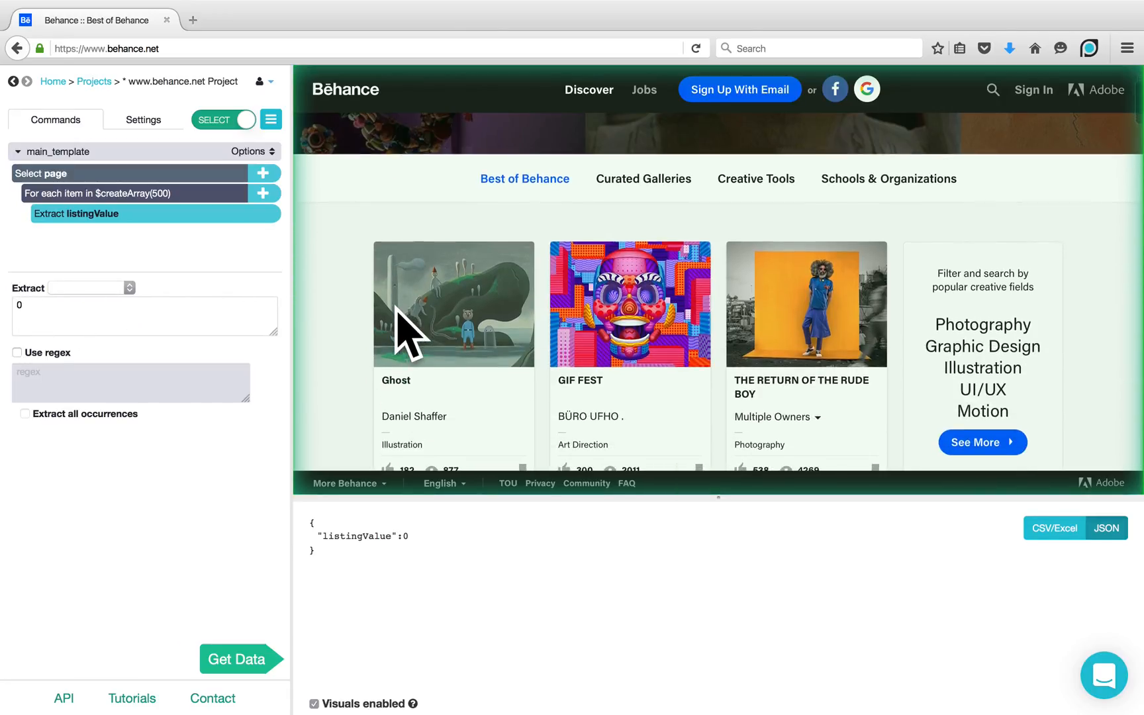
scroll(397, 333, "down", 3)
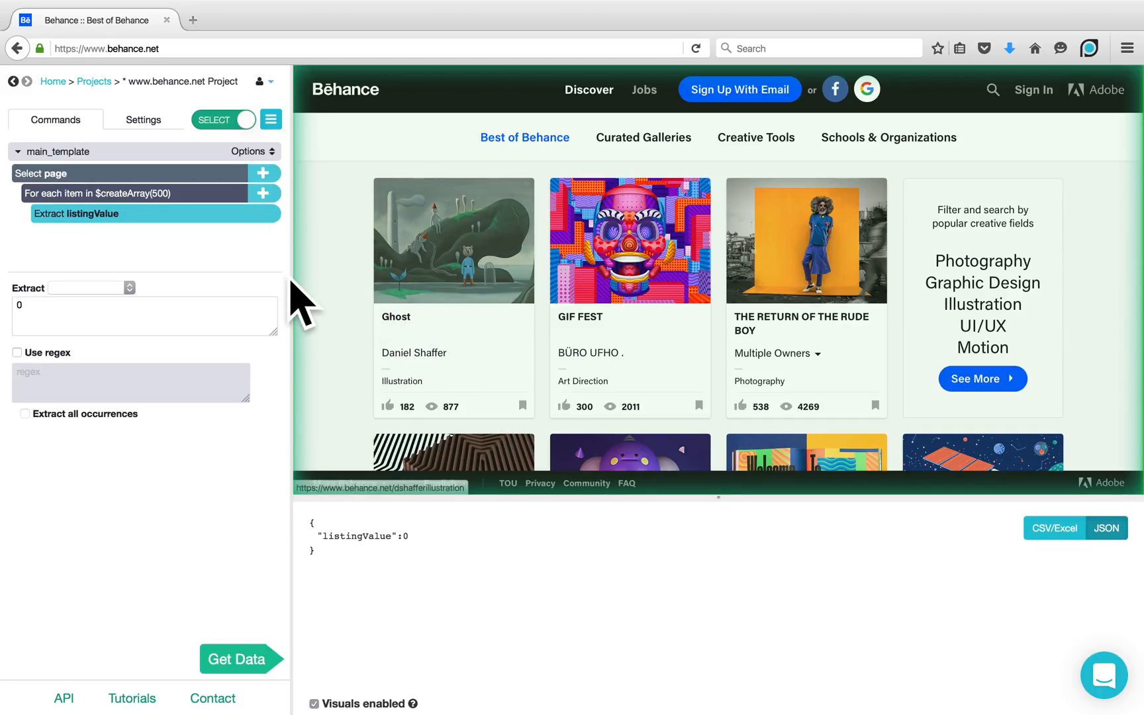
Add a Select inside the loop covering all 48 project cards, starting from the Ghost card
mouse_move(135, 194)
left_click(264, 193)
mouse_move(354, 160)
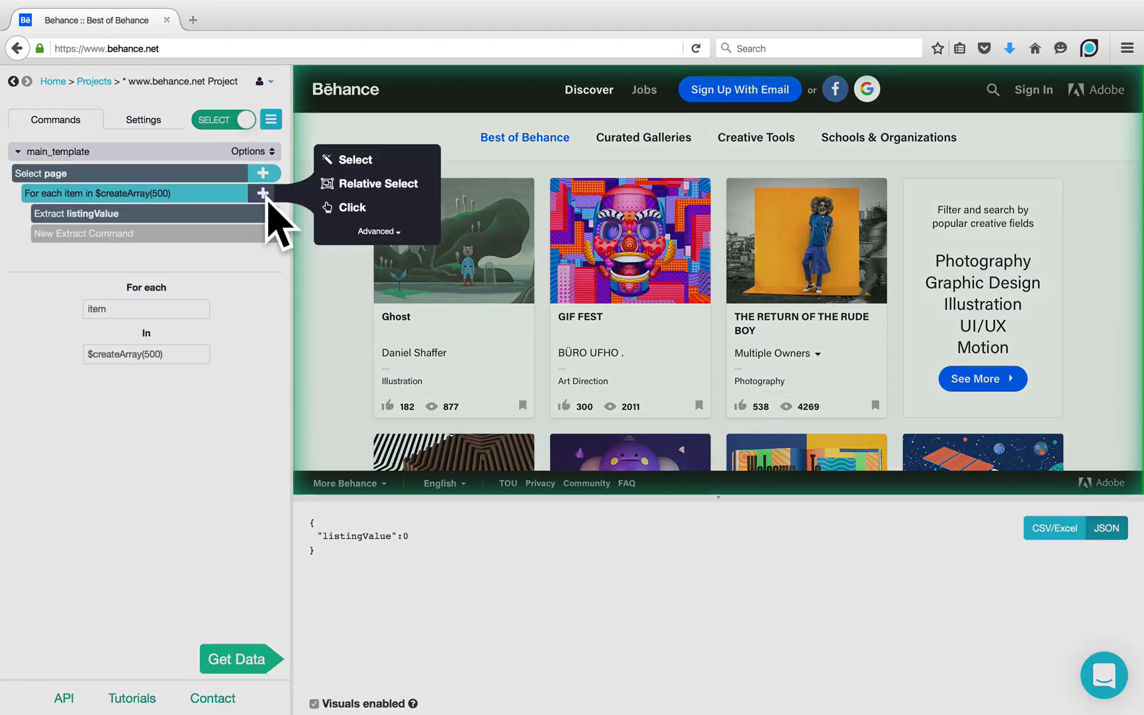
left_click(356, 159)
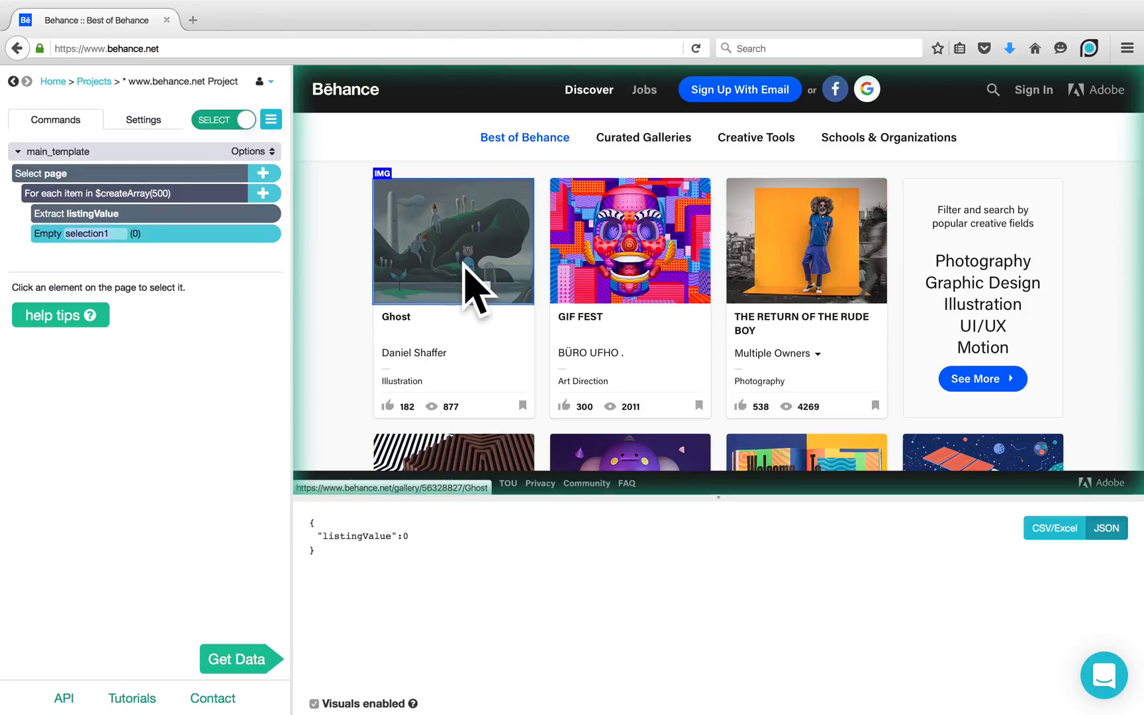
key("super")
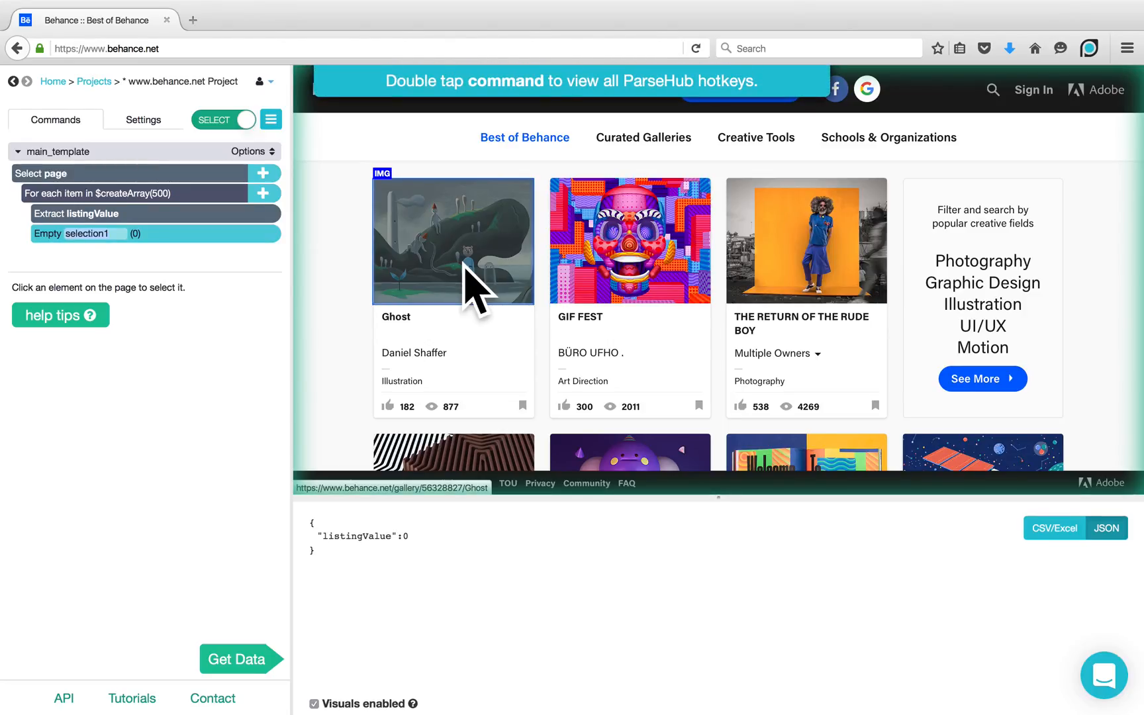
key("ctrl+1")
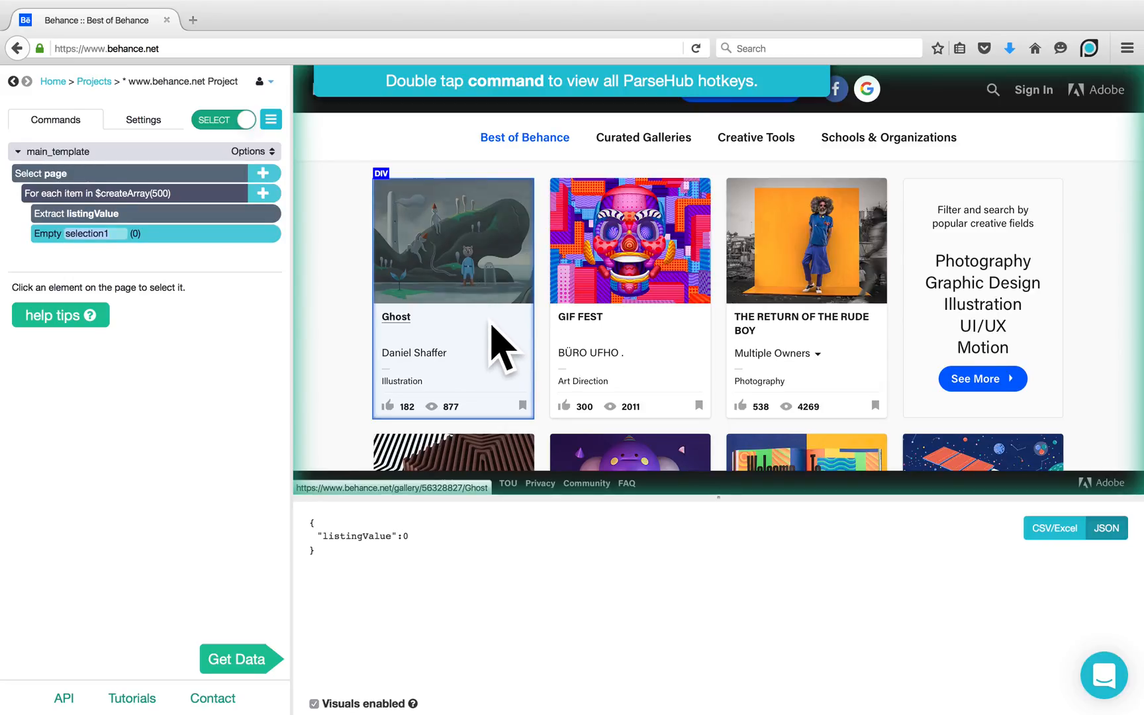
left_click(504, 359)
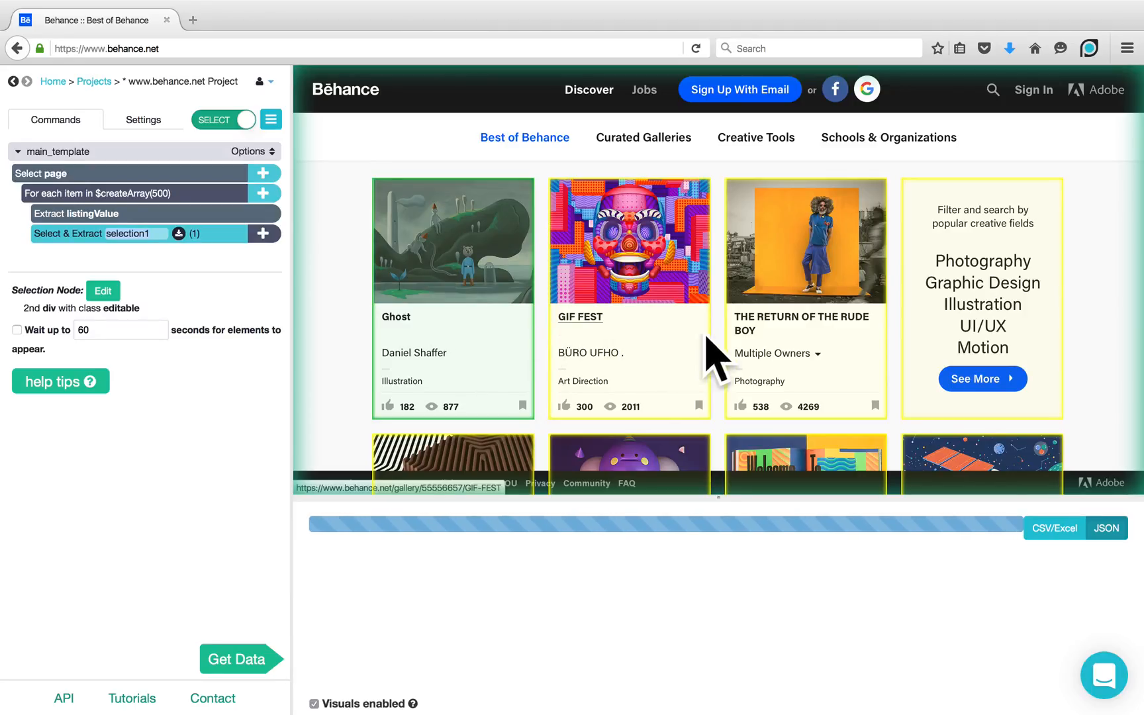
left_click(679, 371)
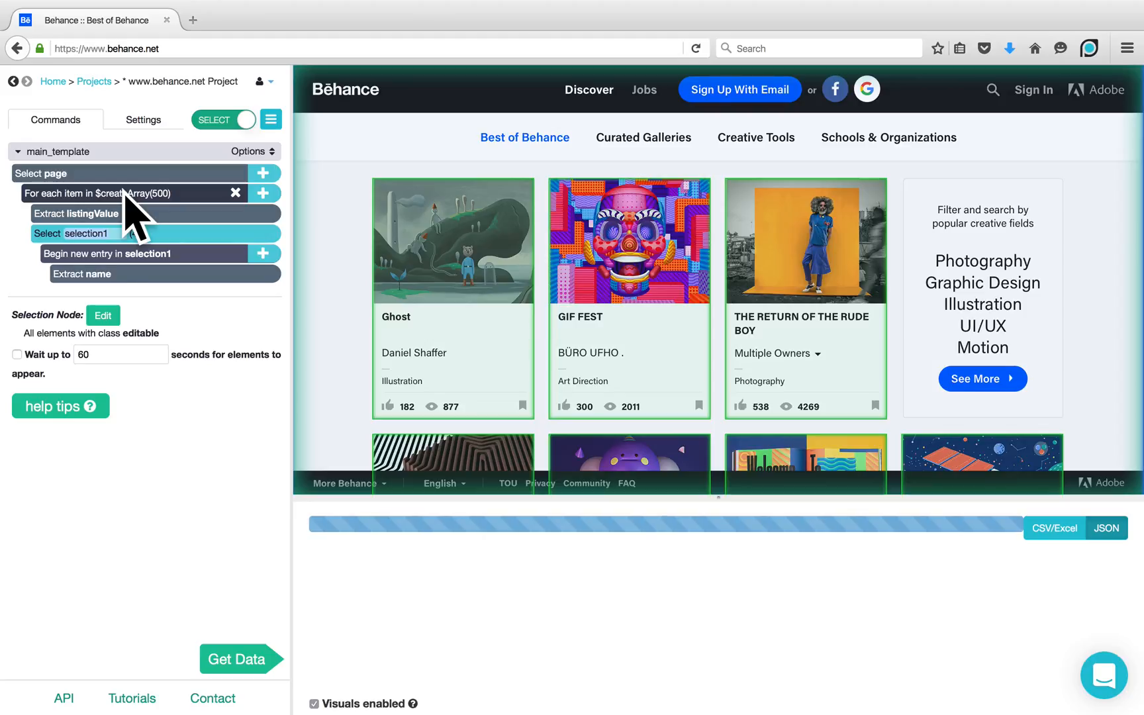
left_click(90, 234)
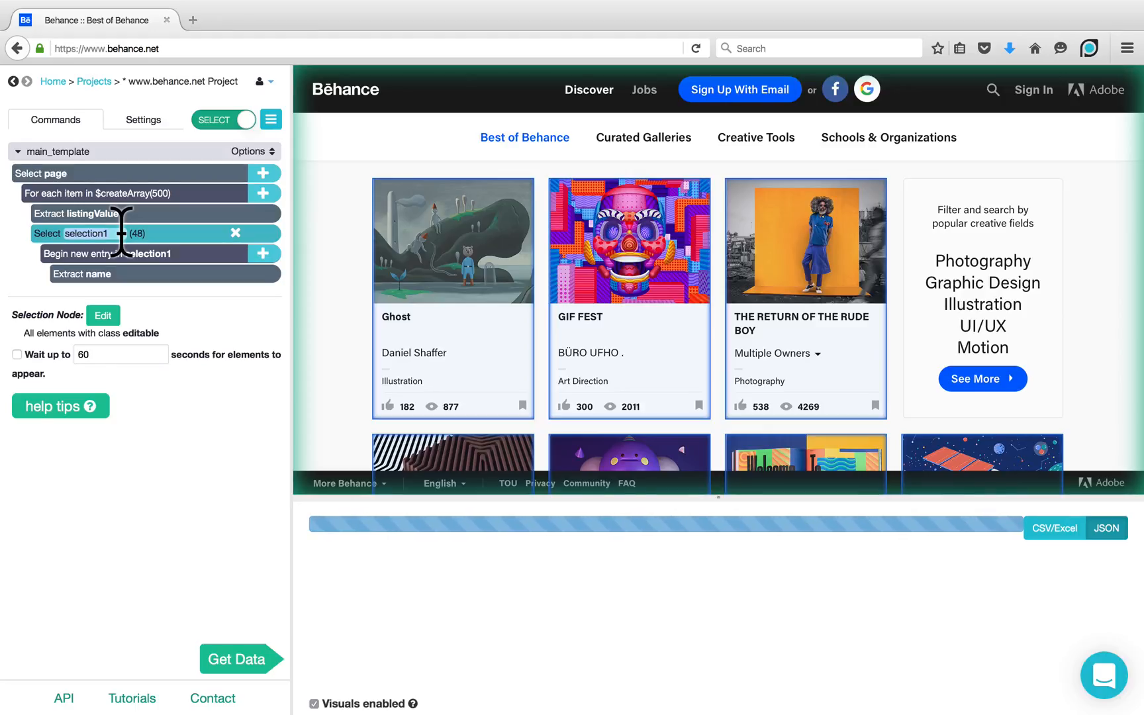
mouse_move(156, 233)
type("entries")
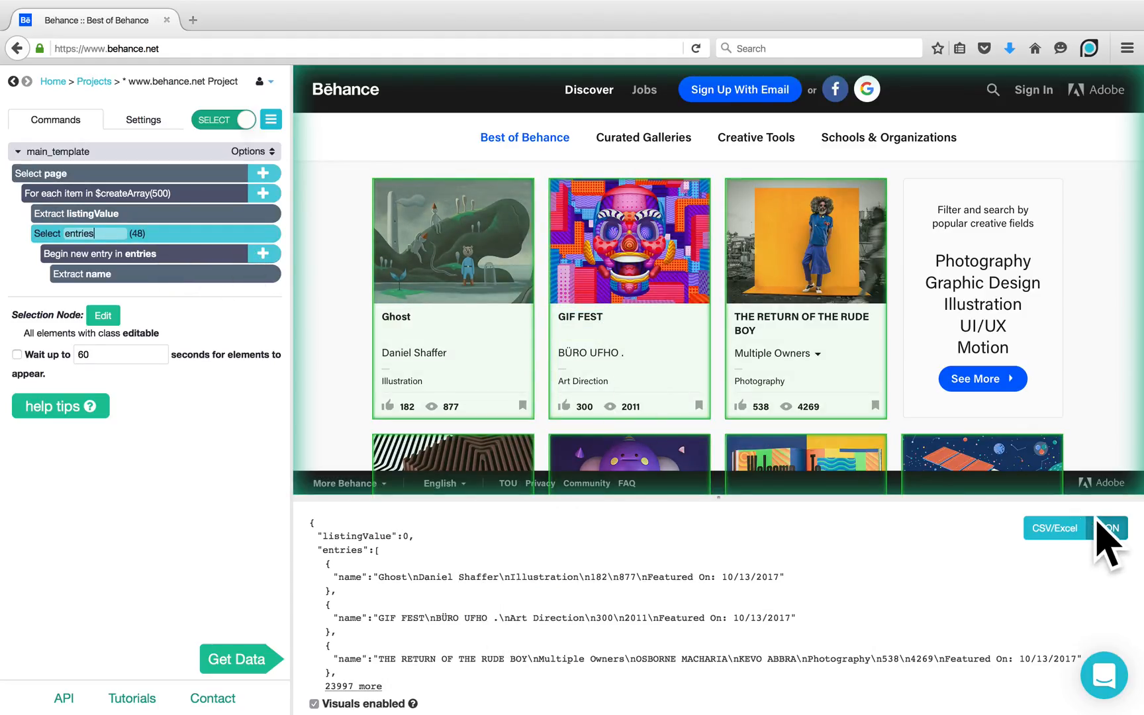
Preview the extracted data as a CSV/Excel table and select the Extract name command
left_click(1063, 529)
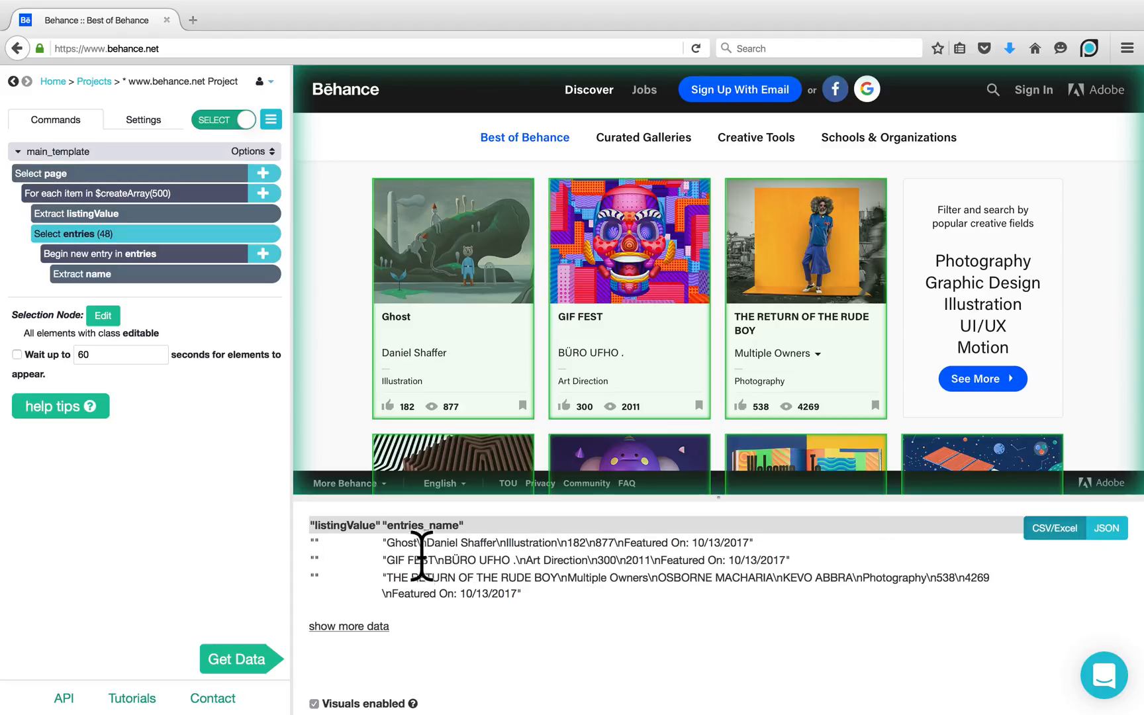
left_click(428, 594)
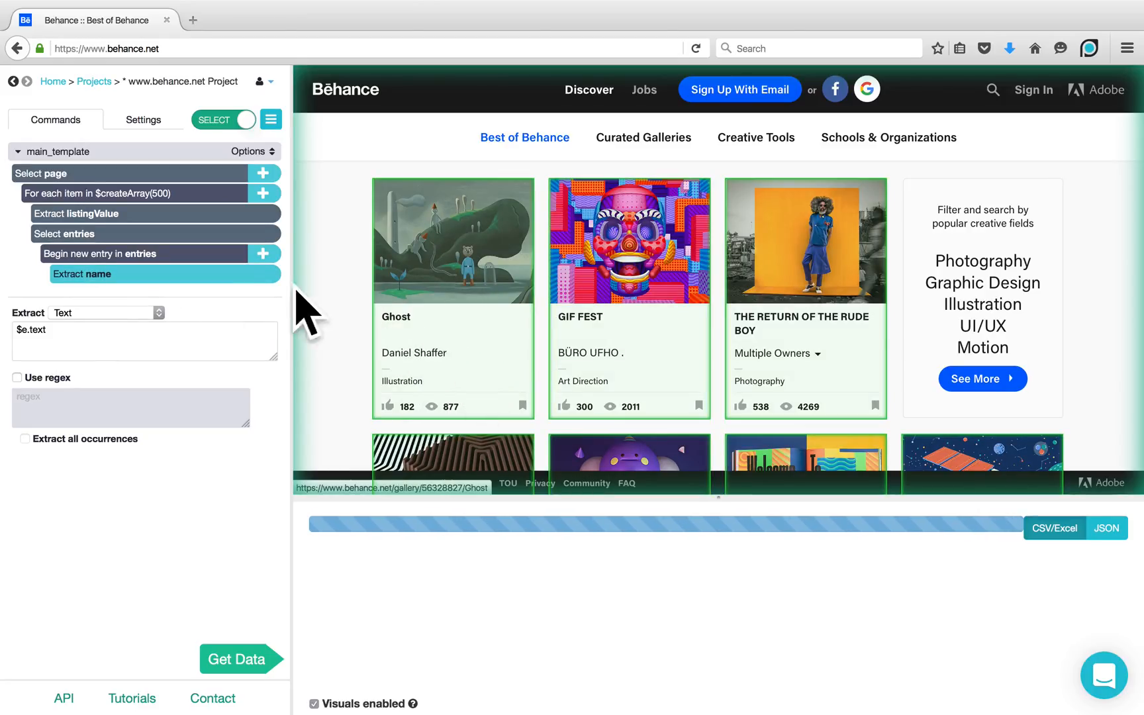
Delete Extract name and add a Relative Select named title linking each card to its title
left_click(237, 274)
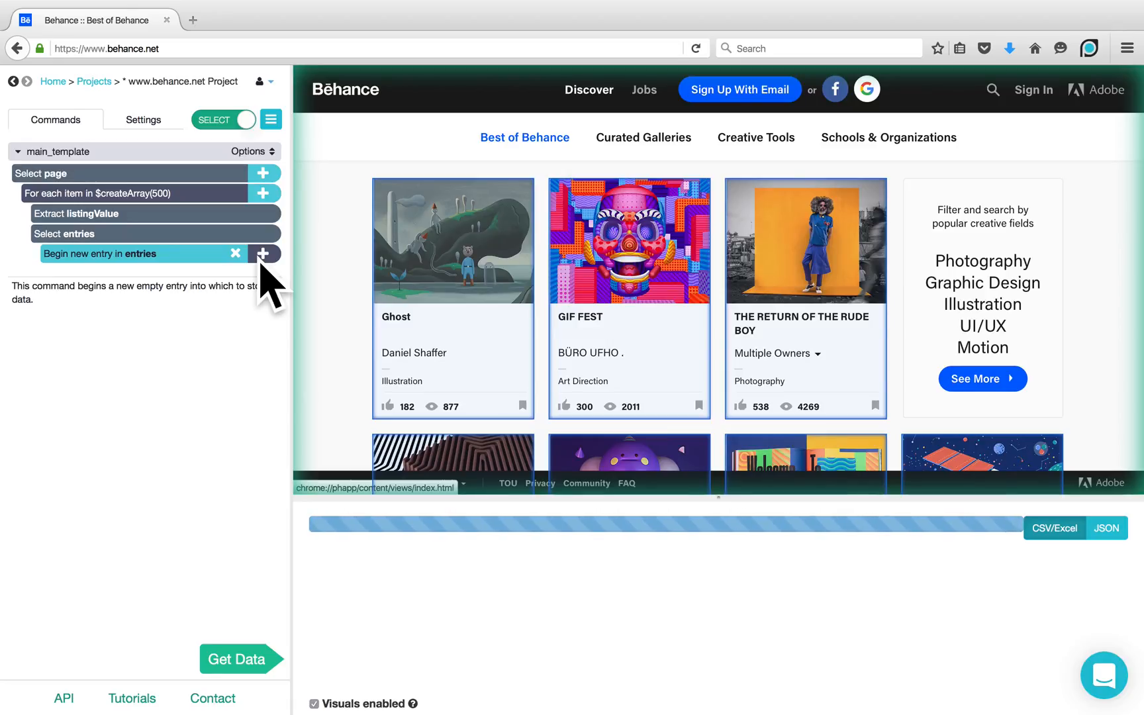
left_click(262, 256)
mouse_move(376, 245)
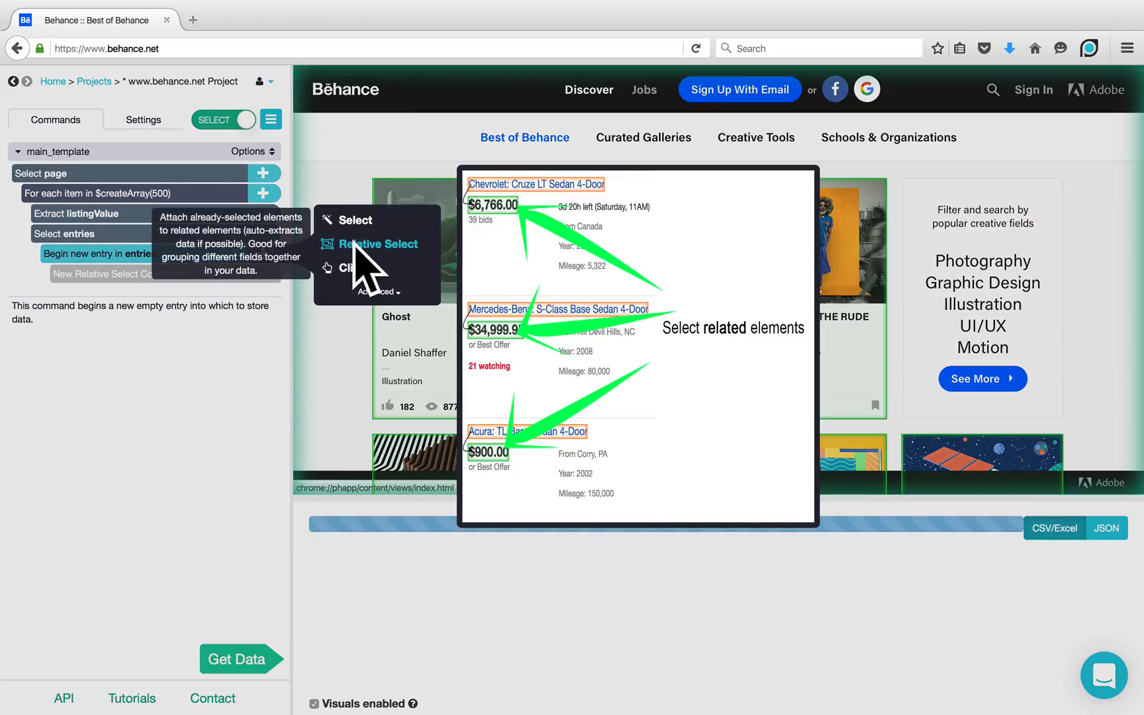
left_click(377, 243)
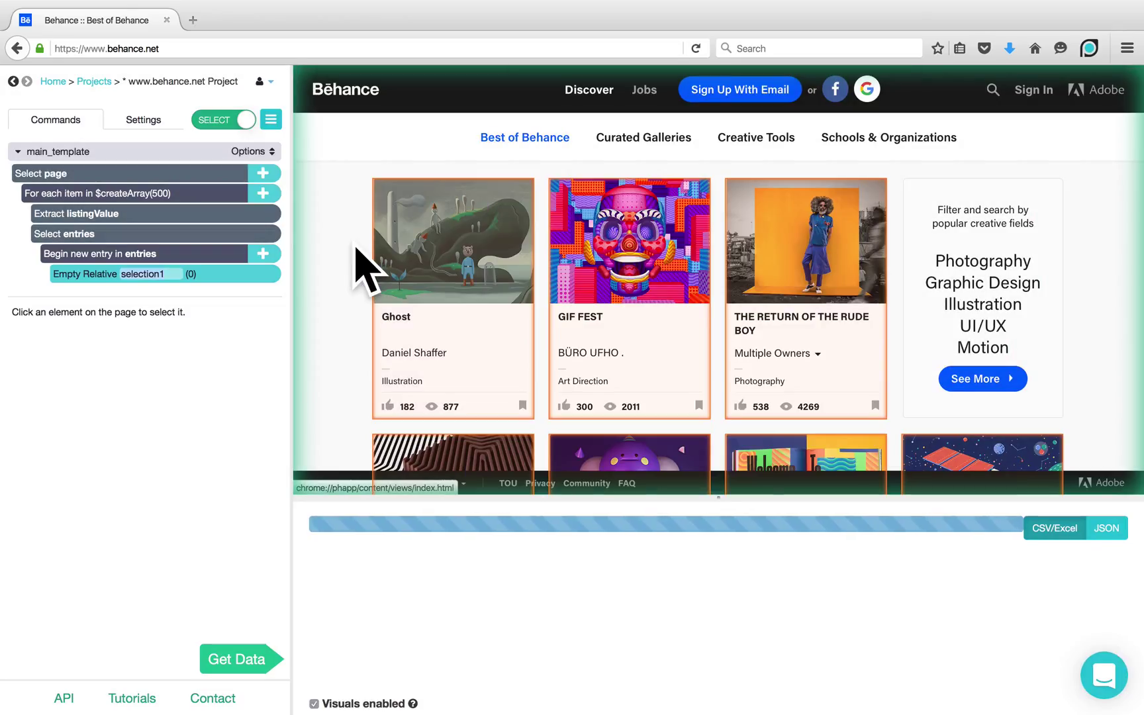
left_click(429, 242)
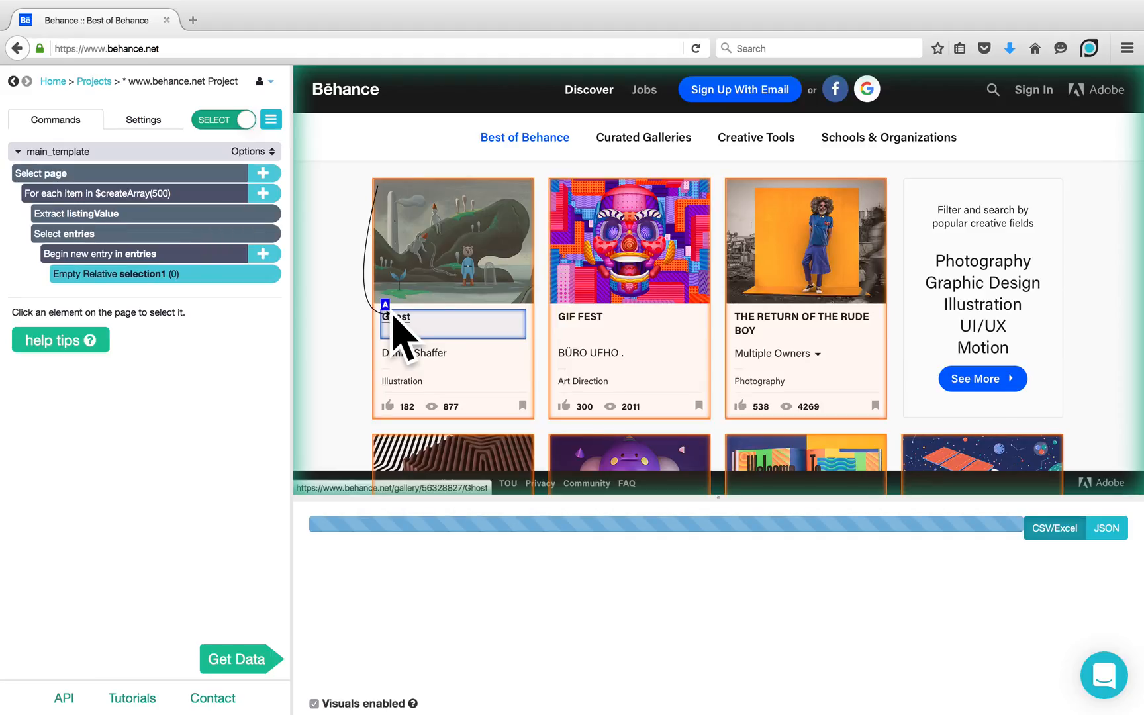
left_click(397, 331)
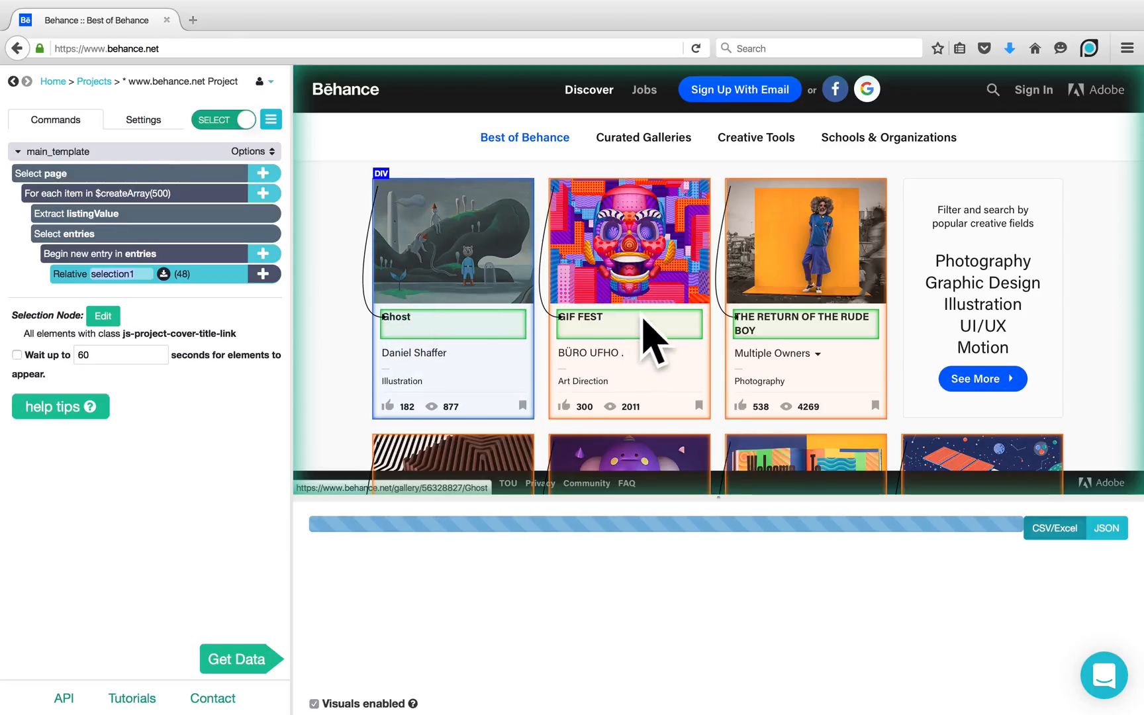
scroll(653, 342, "down", 3)
scroll(653, 342, "down", 2)
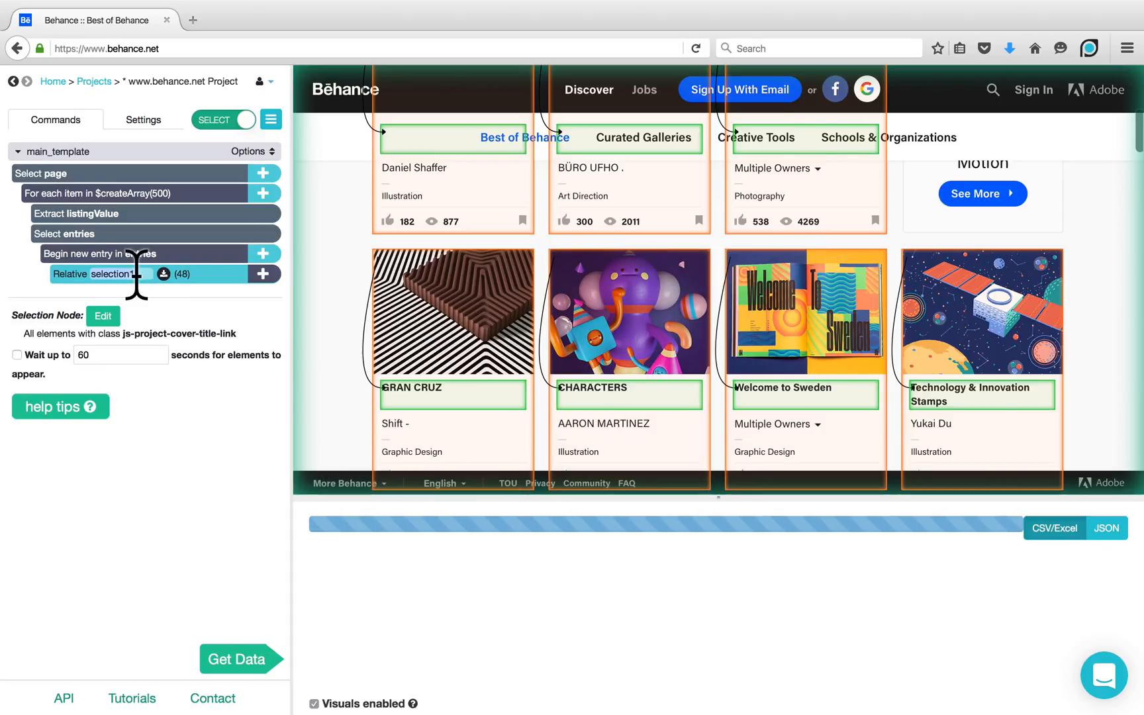
mouse_move(136, 274)
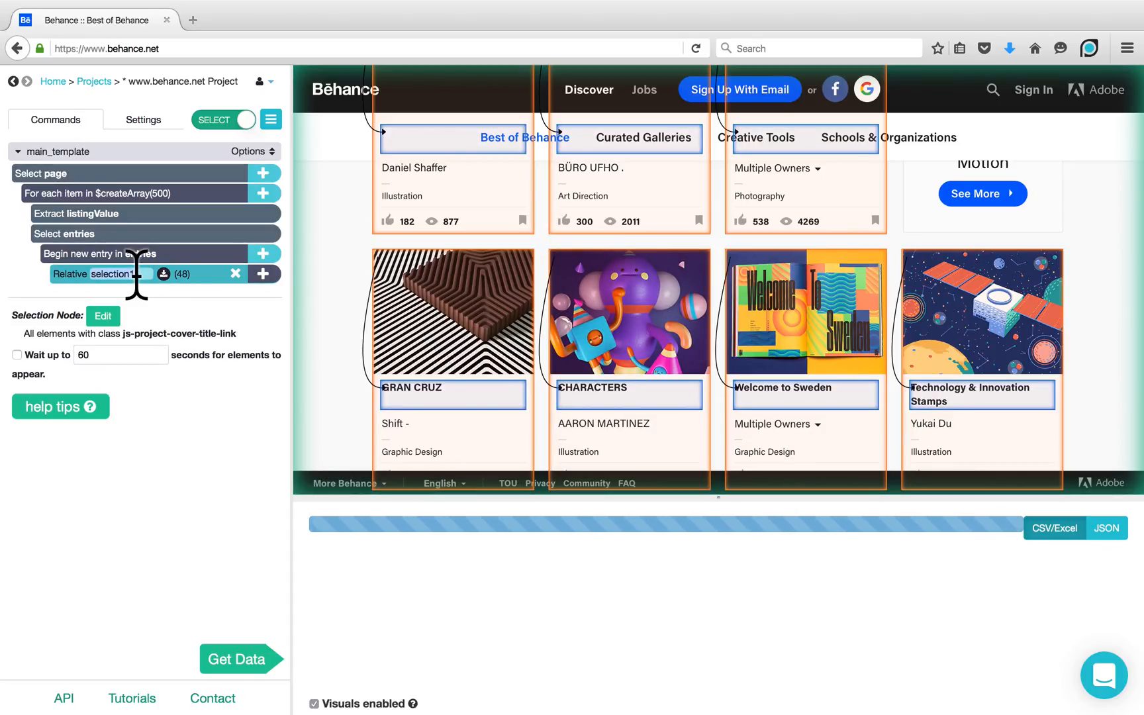
type("title")
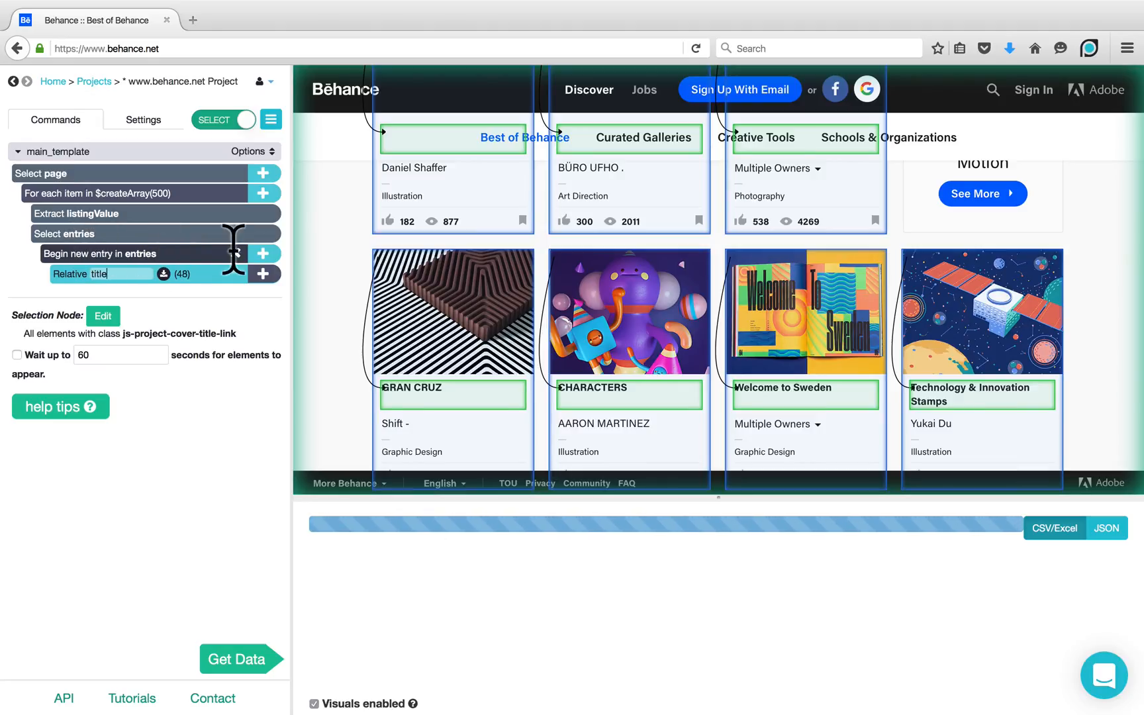
key("Return")
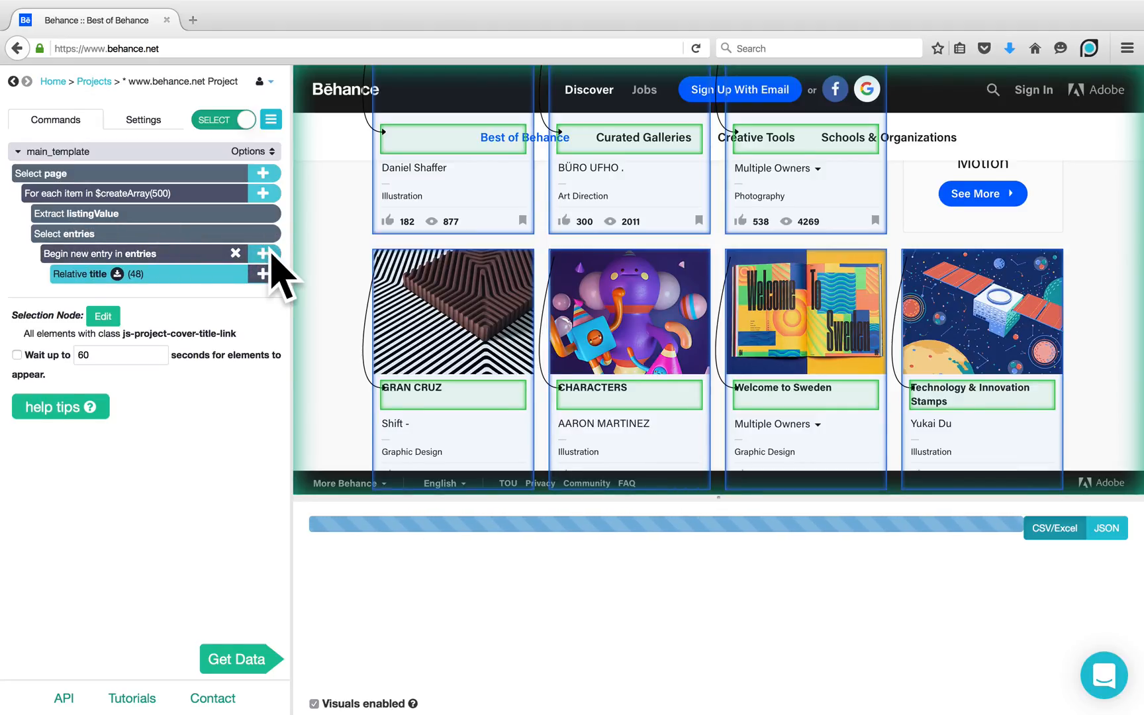
left_click(263, 254)
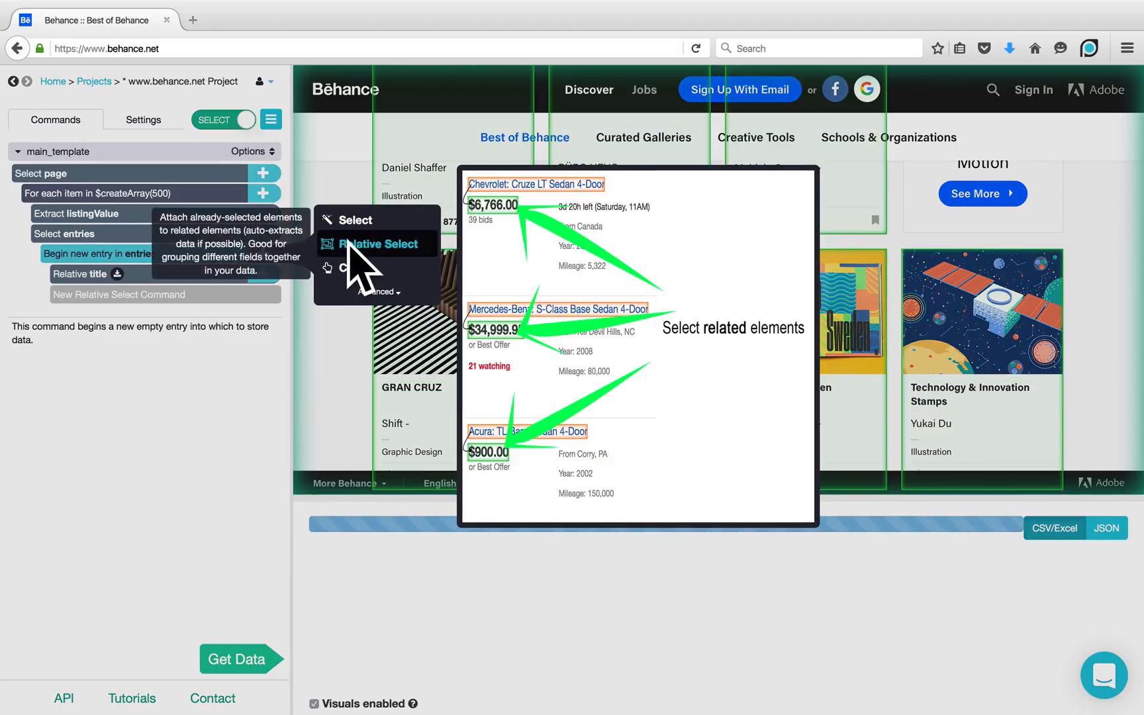
Add a Relative Select named owners linking the GRAN CRUZ card to its owner, including Multiple Owners labels
left_click(378, 244)
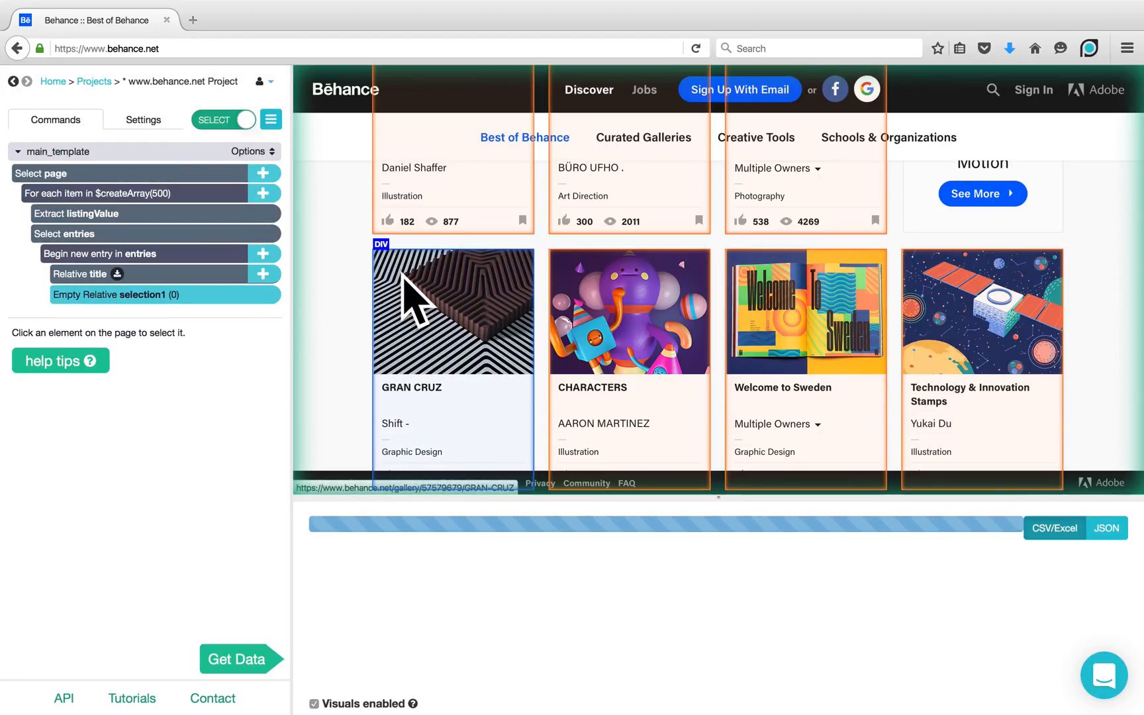
left_click(394, 406)
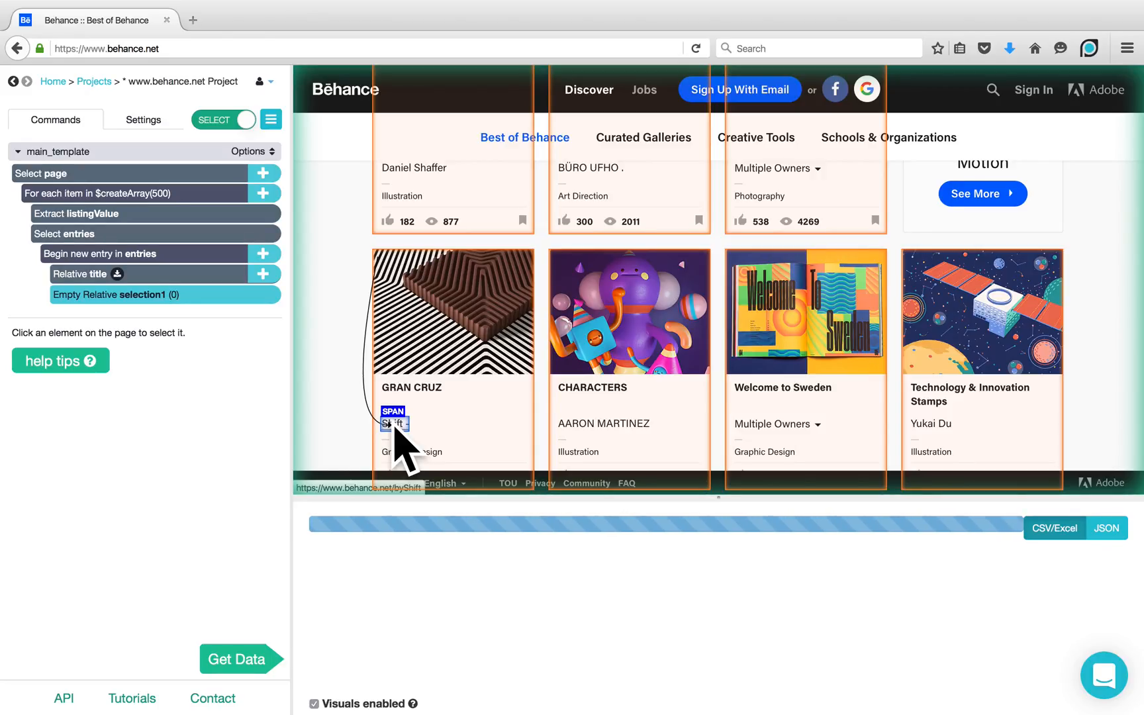
left_click(393, 424)
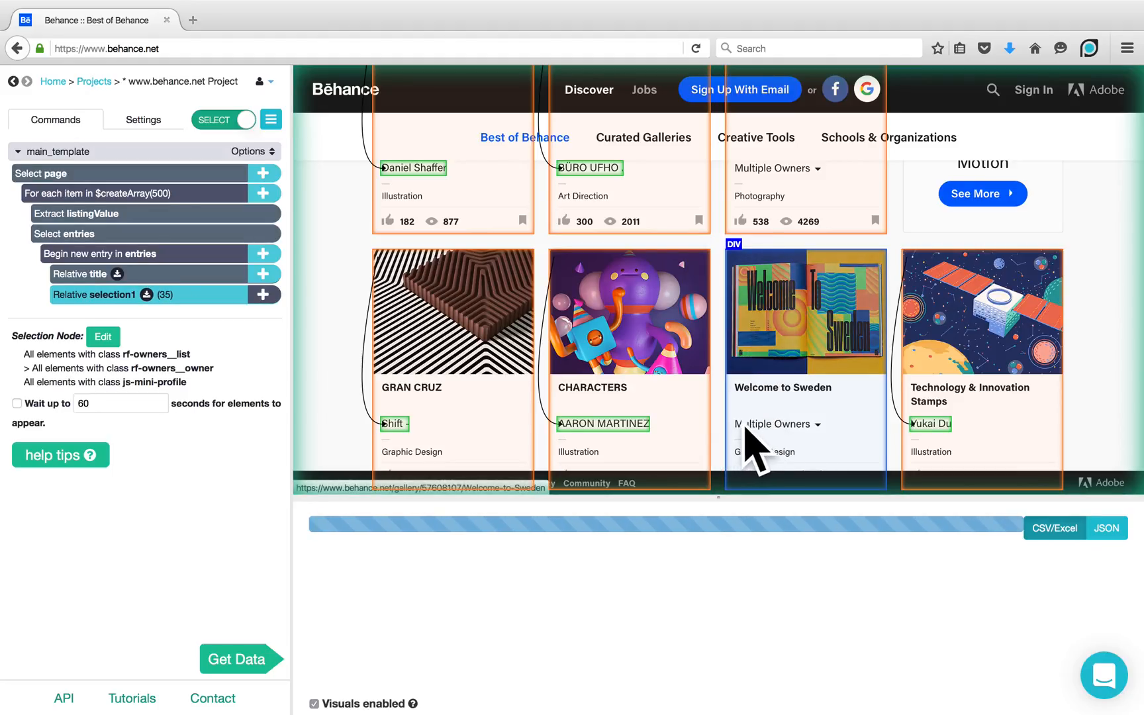
mouse_move(774, 424)
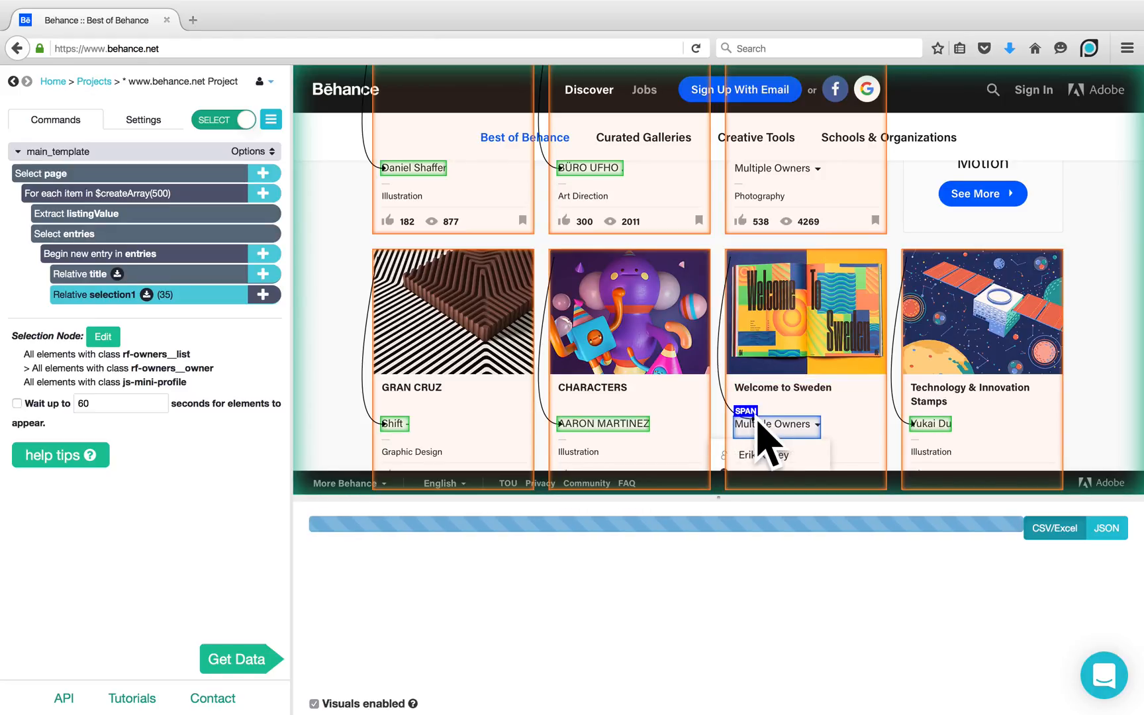
left_click(764, 429)
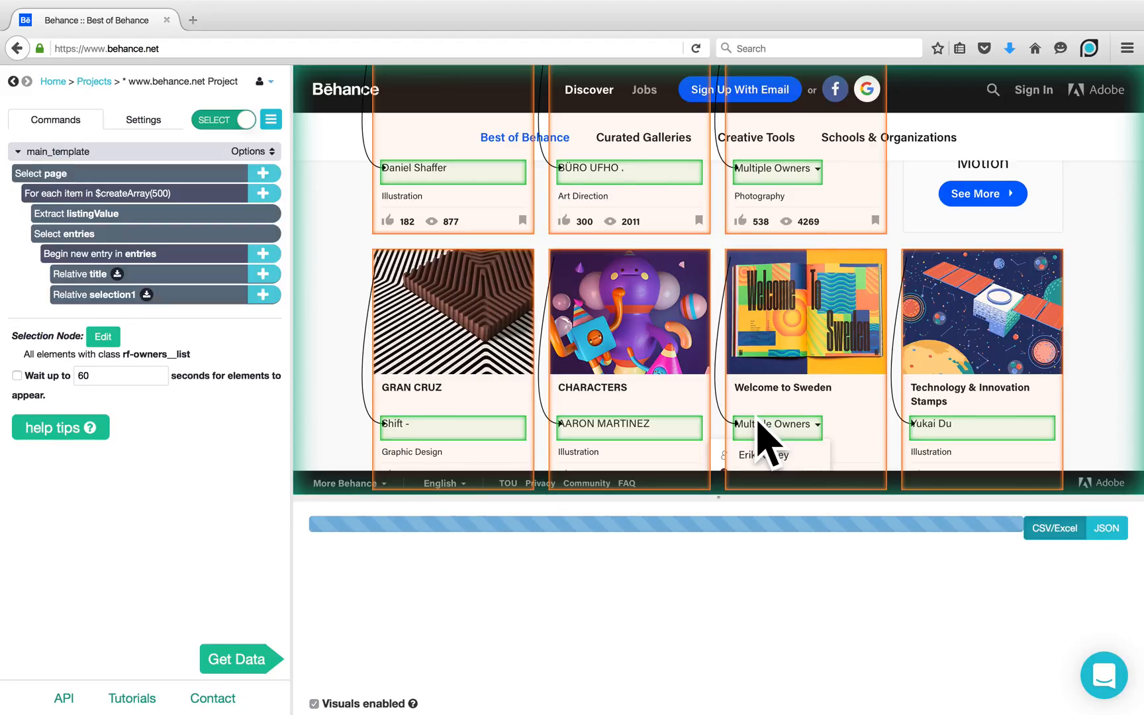
scroll(765, 438, "down", 1)
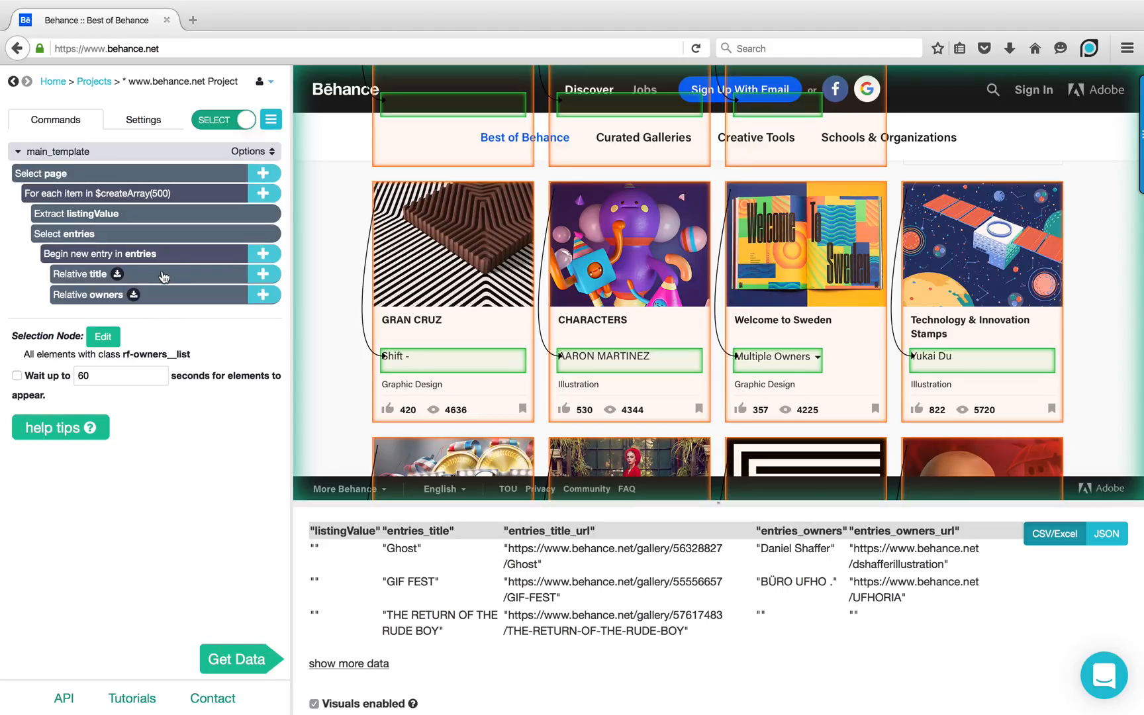
mouse_move(135, 234)
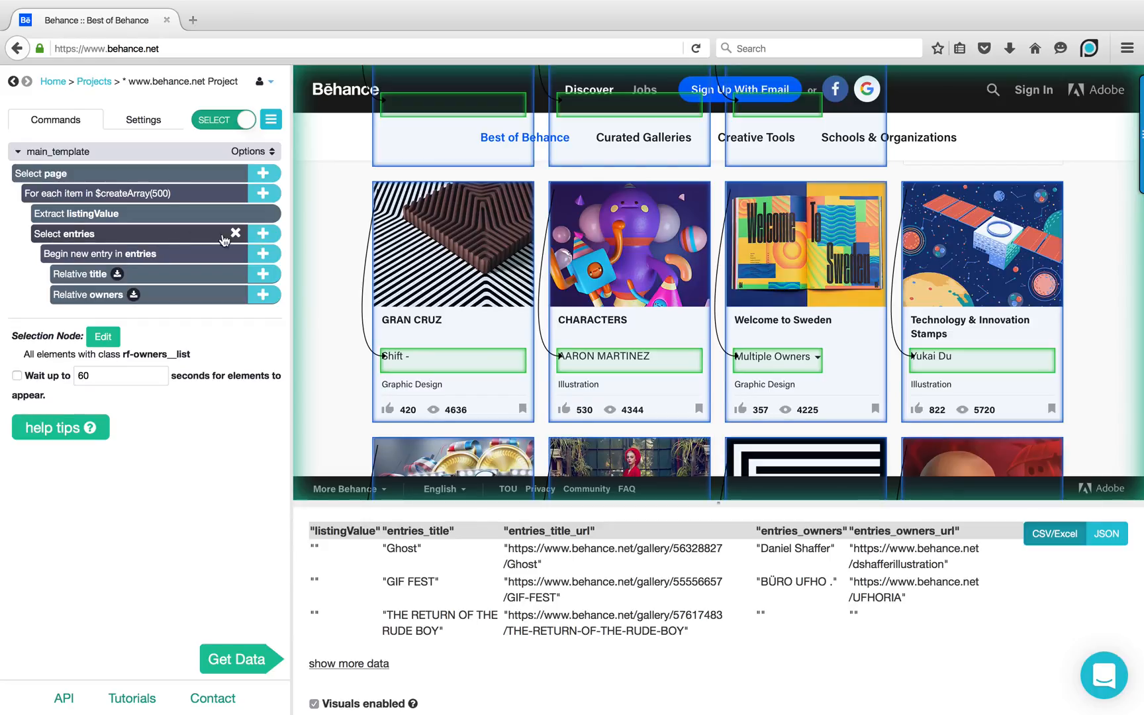
Add an Extract named removeEntry on the entries selection using $e.remove() instead of $e.text
left_click(263, 234)
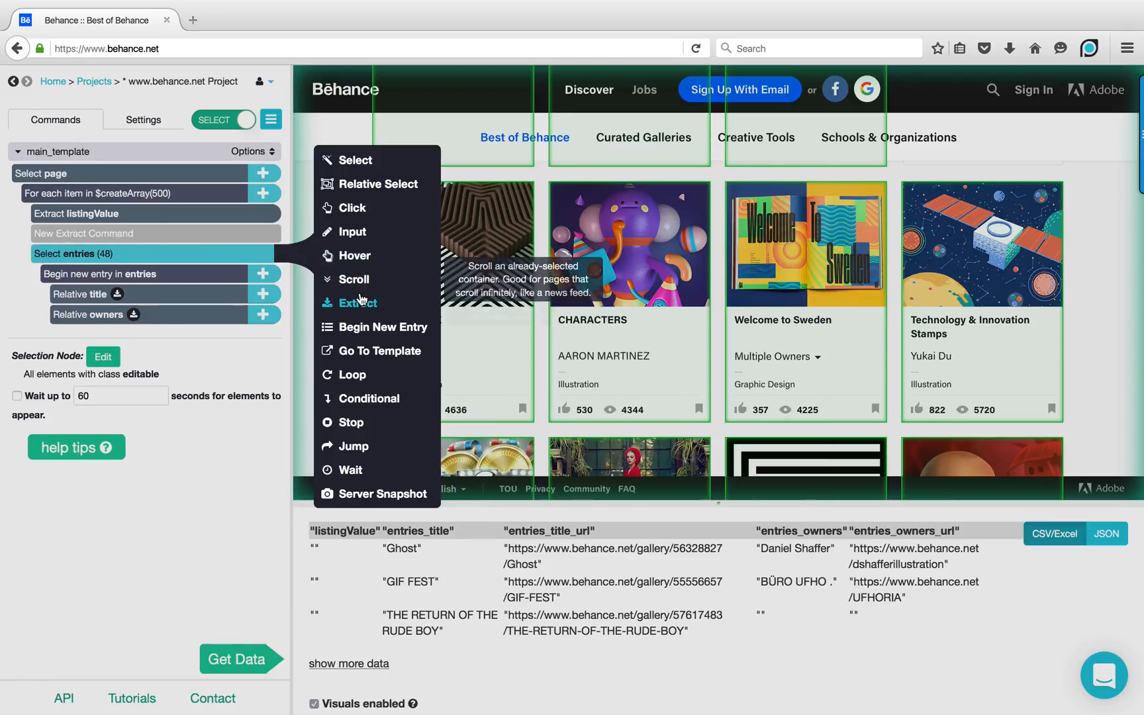
left_click(357, 302)
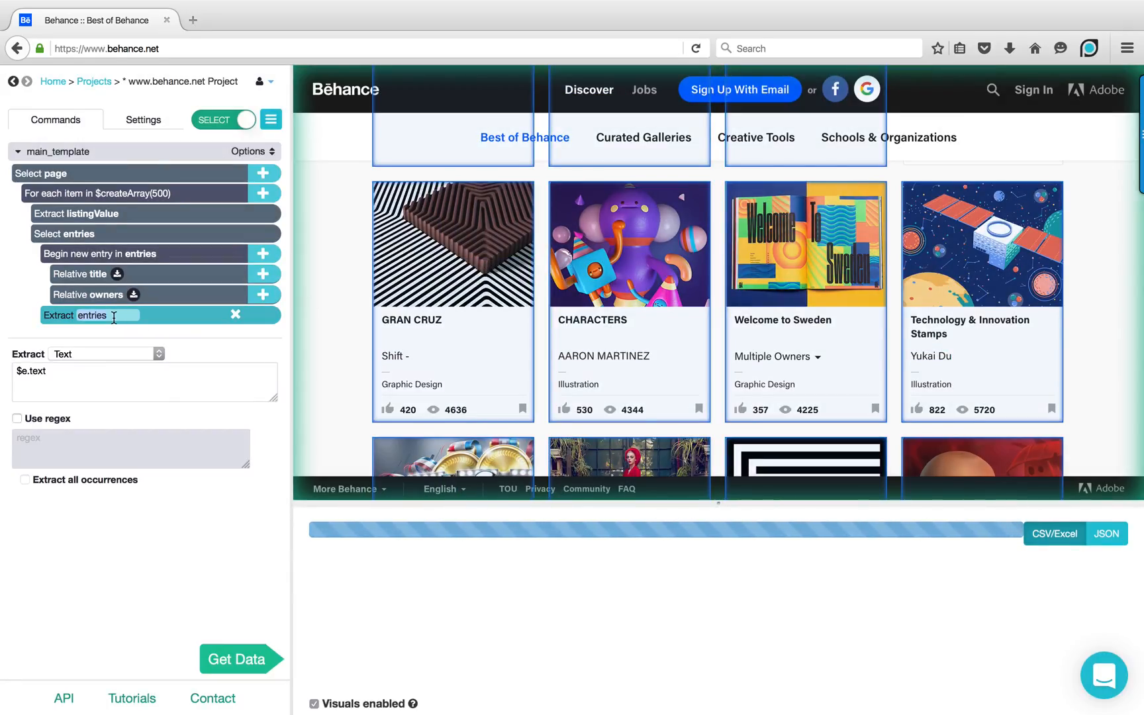
type("re")
type("moveEntry")
left_click(92, 370)
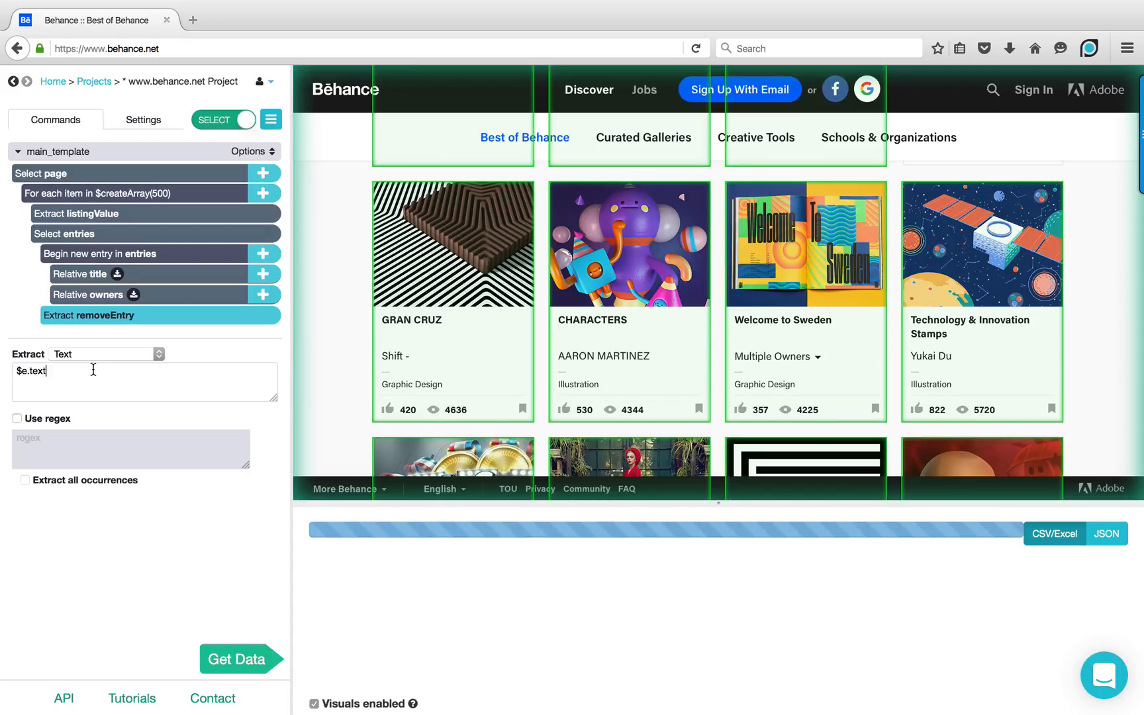
key("BackSpace")
key("BackSpace")
key("BackSpace")
type("remove")
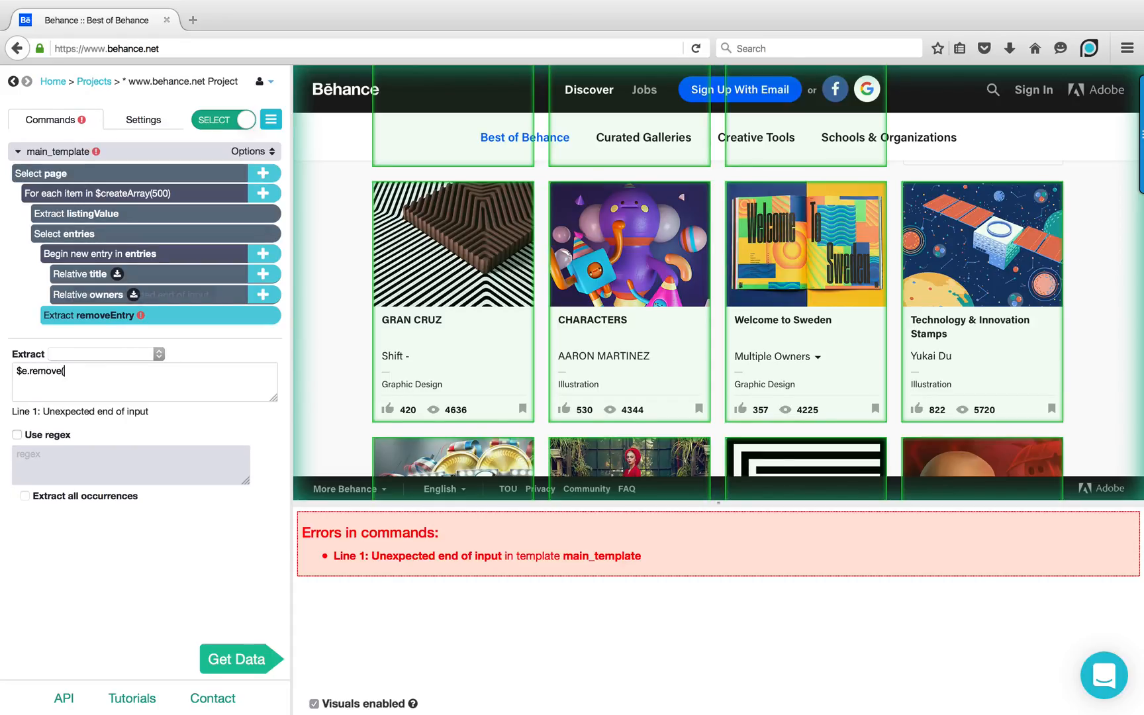
type("()")
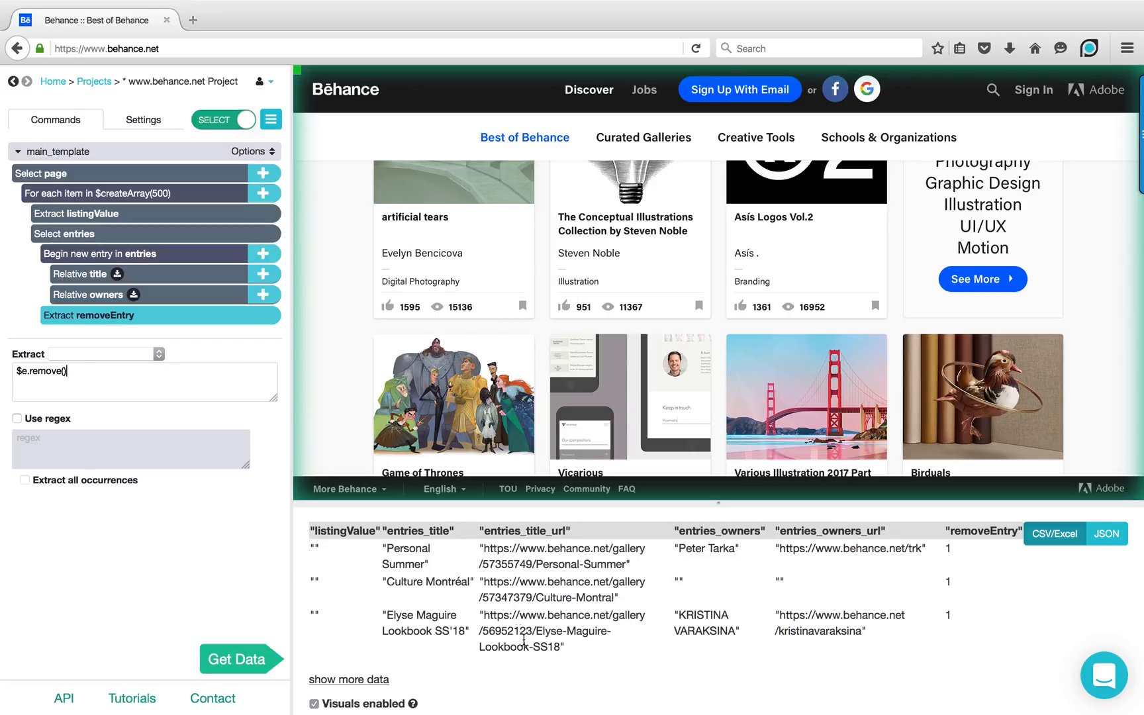
Add a second Extract named listingValue at the end of the loop returning 1
left_click(263, 194)
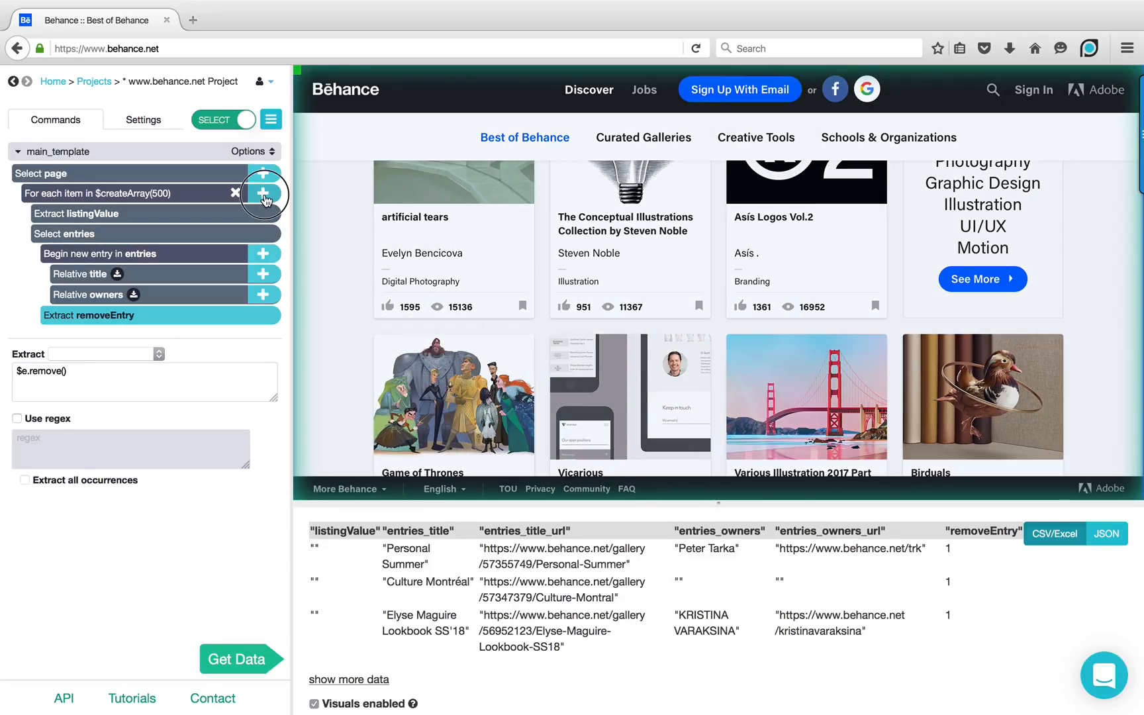
left_click(363, 234)
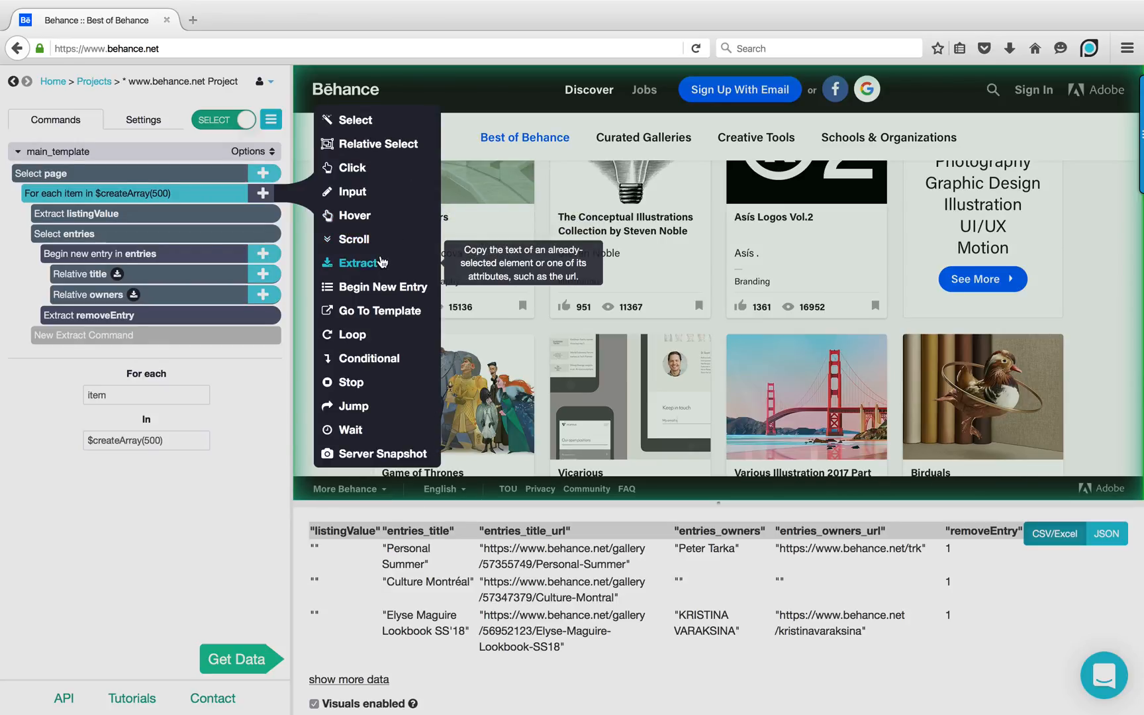
left_click(359, 263)
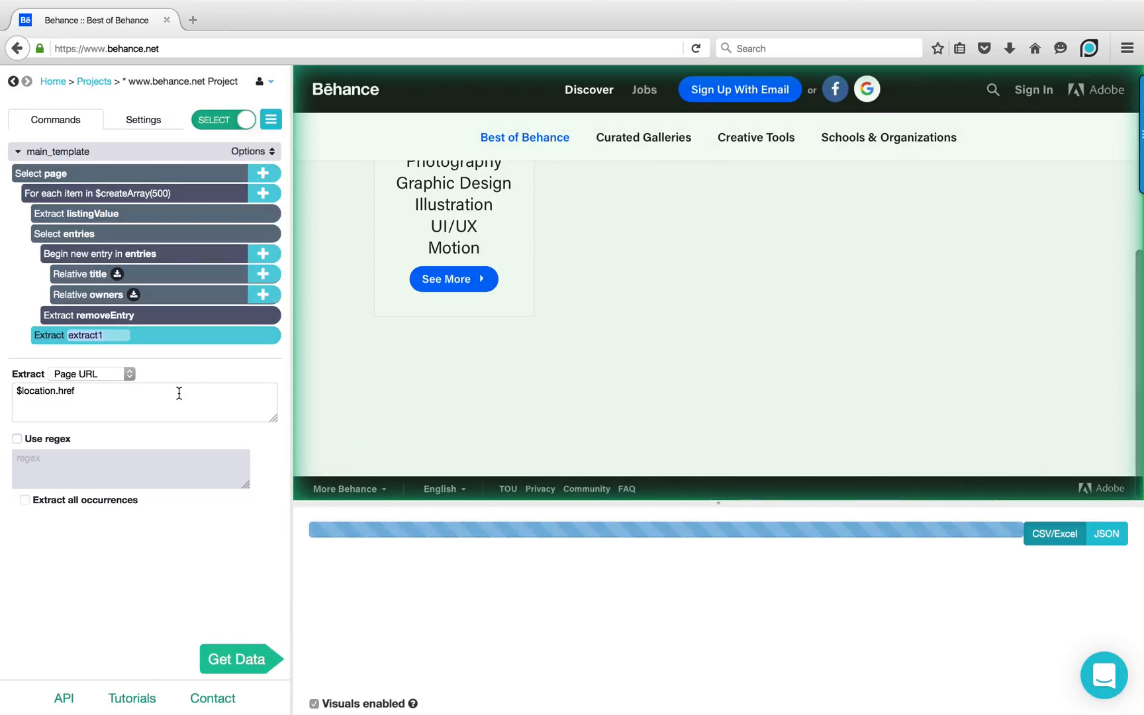
type("listin")
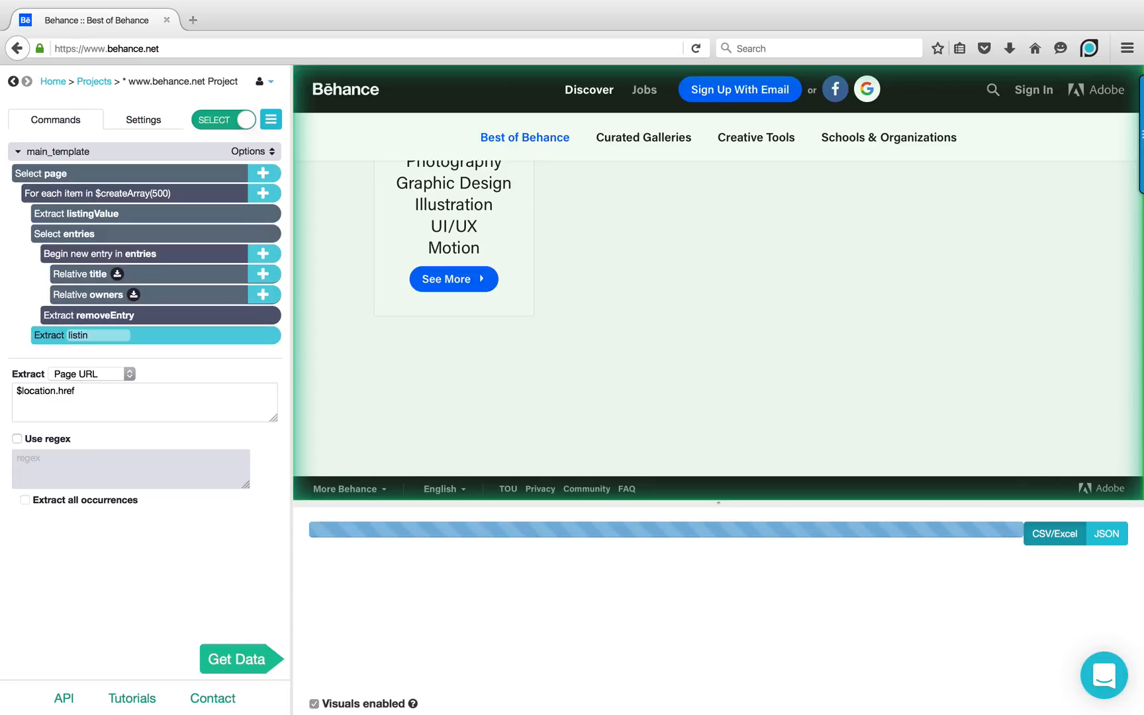
type("gValue")
left_click(90, 401)
key("ctrl+a")
type("1")
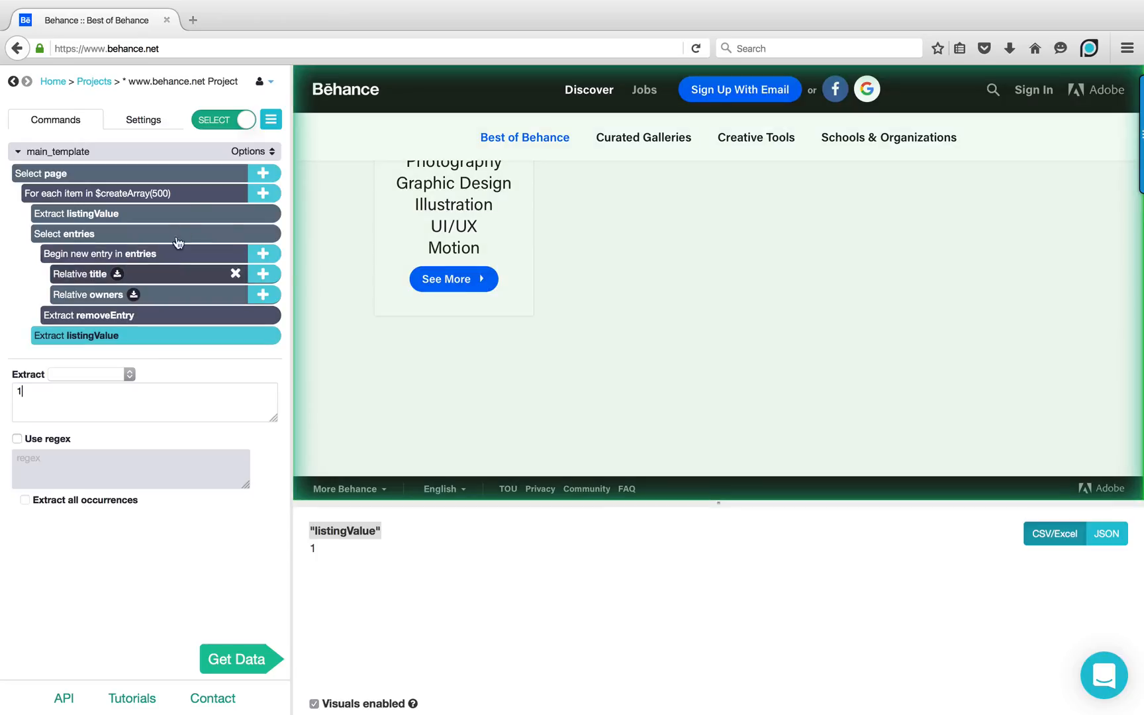
Add a Conditional at the end of the loop with the expression listingValue
mouse_move(135, 193)
left_click(261, 193)
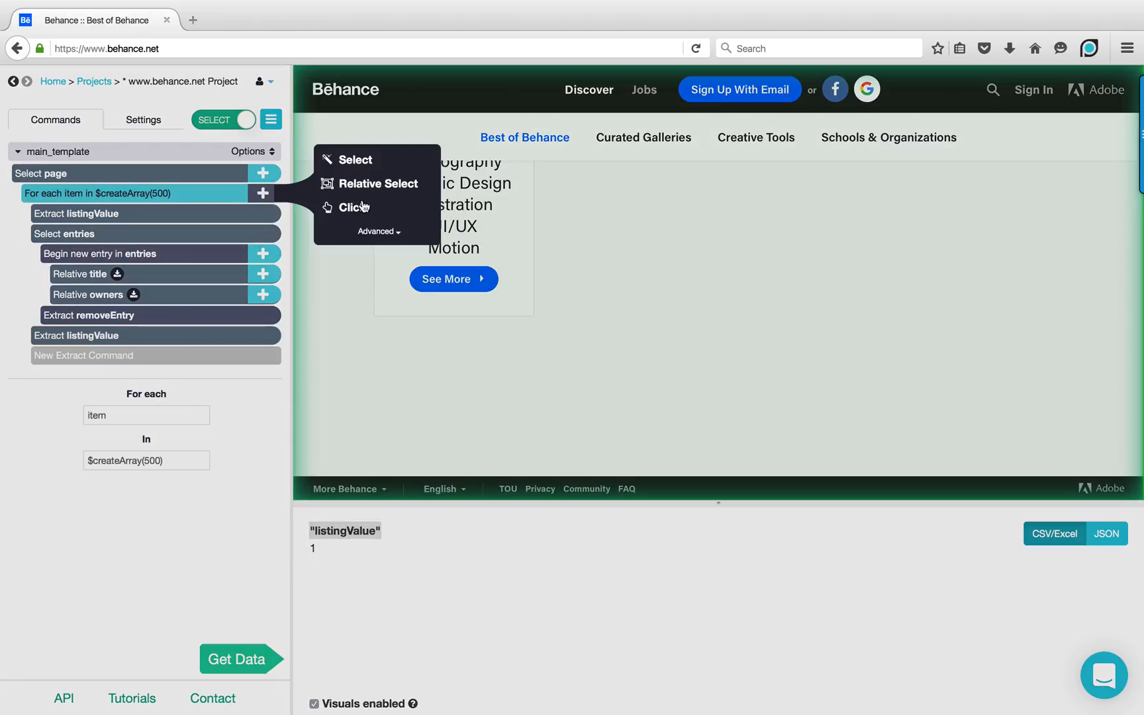
left_click(367, 232)
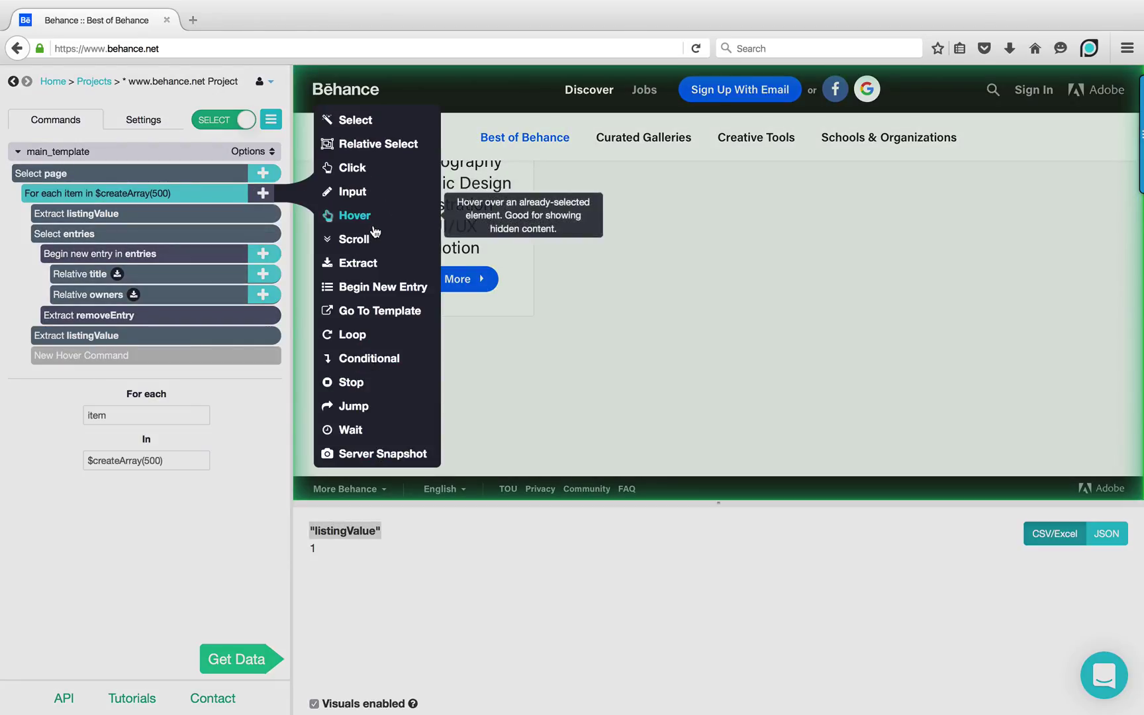
left_click(368, 357)
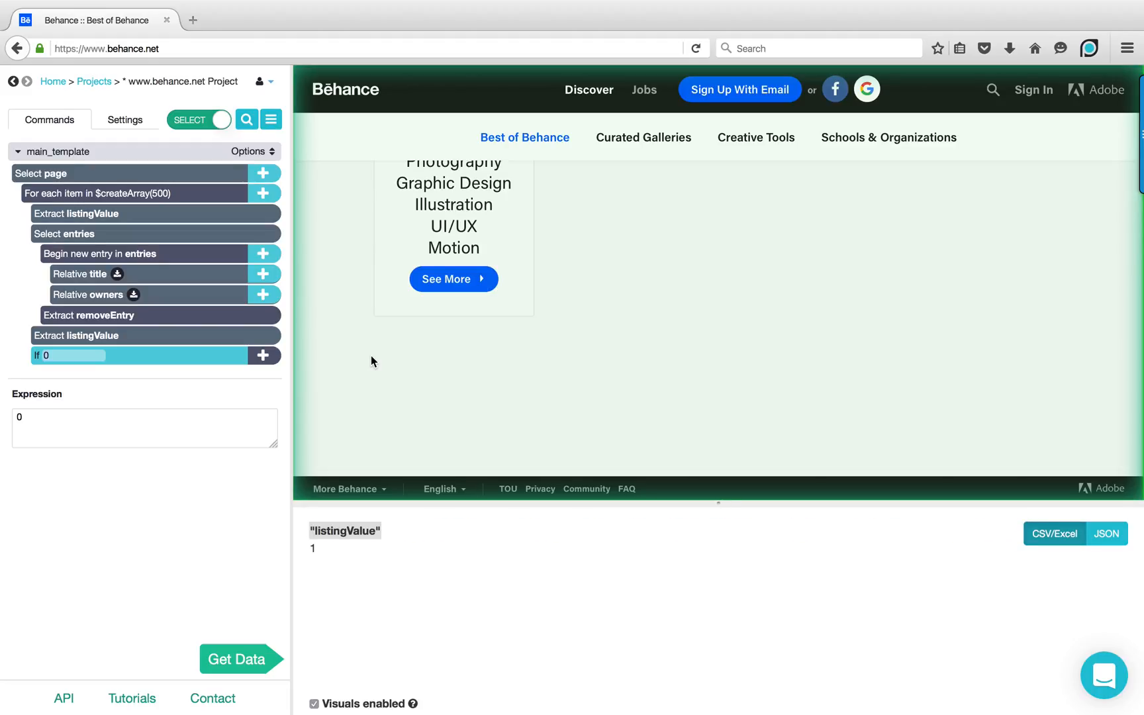
double_click(76, 357)
type("listingVa")
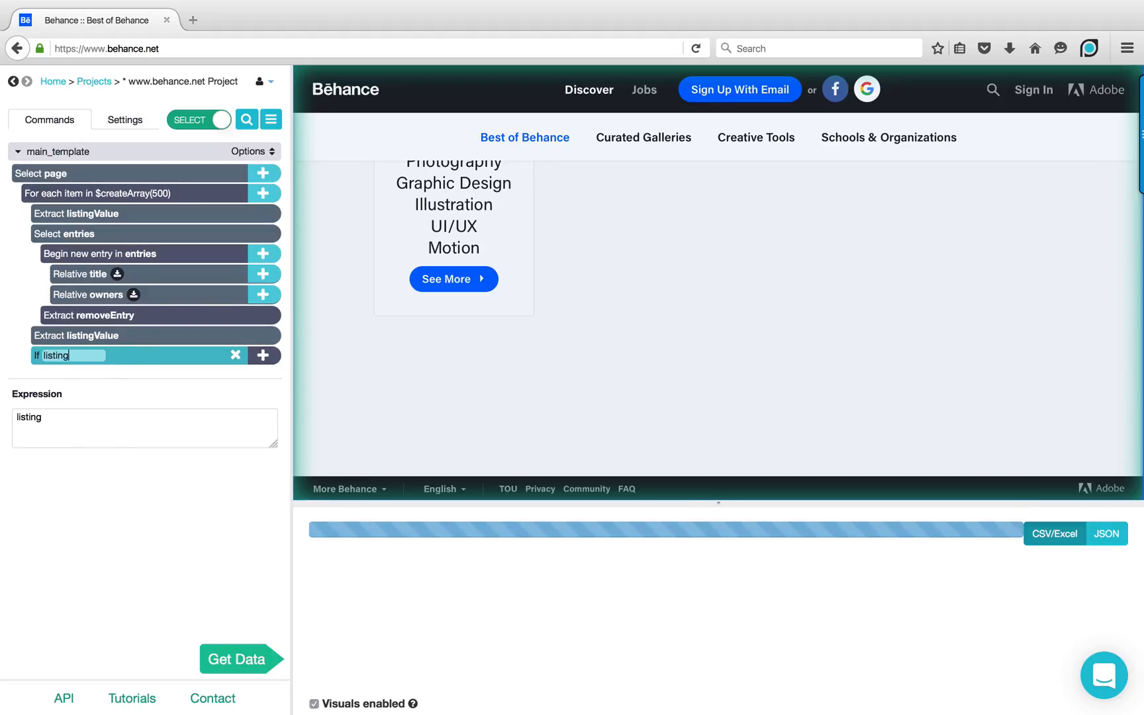
type("lue")
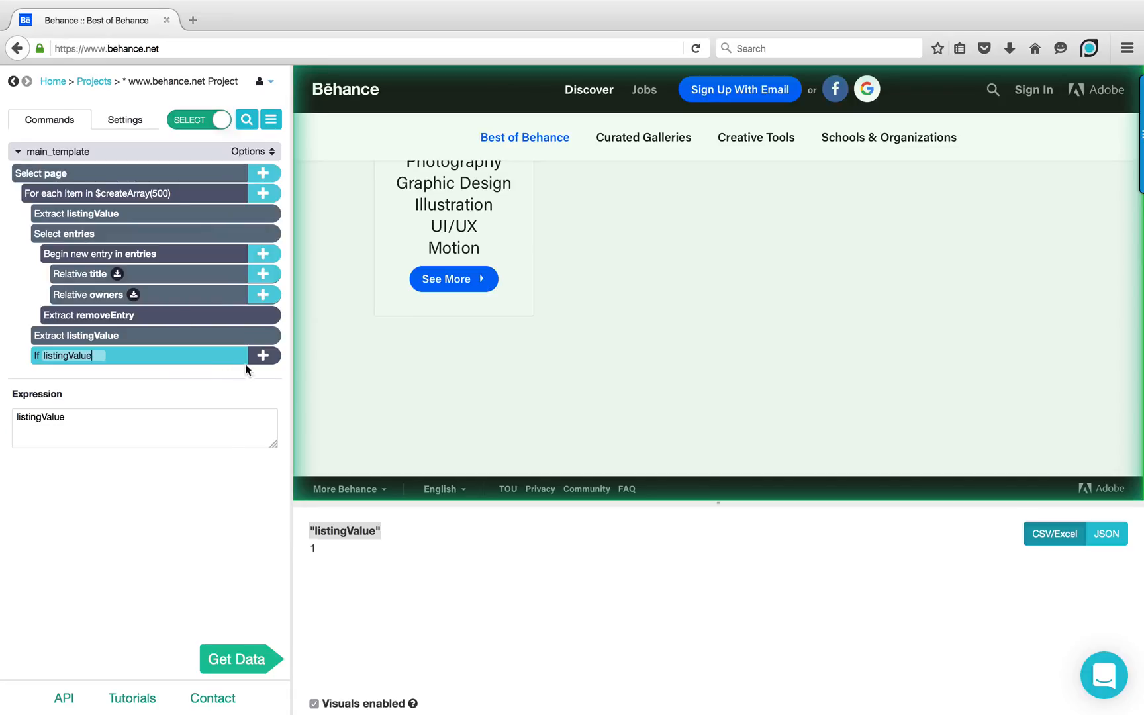
left_click(263, 355)
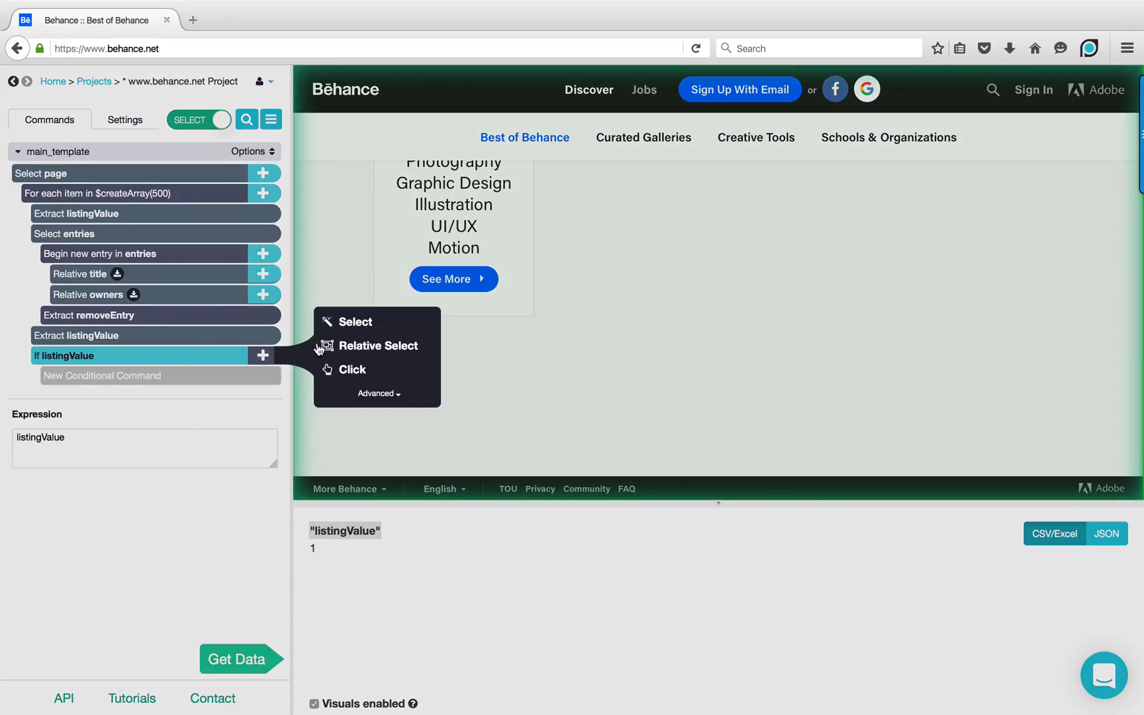
Add a Select command under If listingValue targeting the js-project-covers grid, named container
left_click(355, 323)
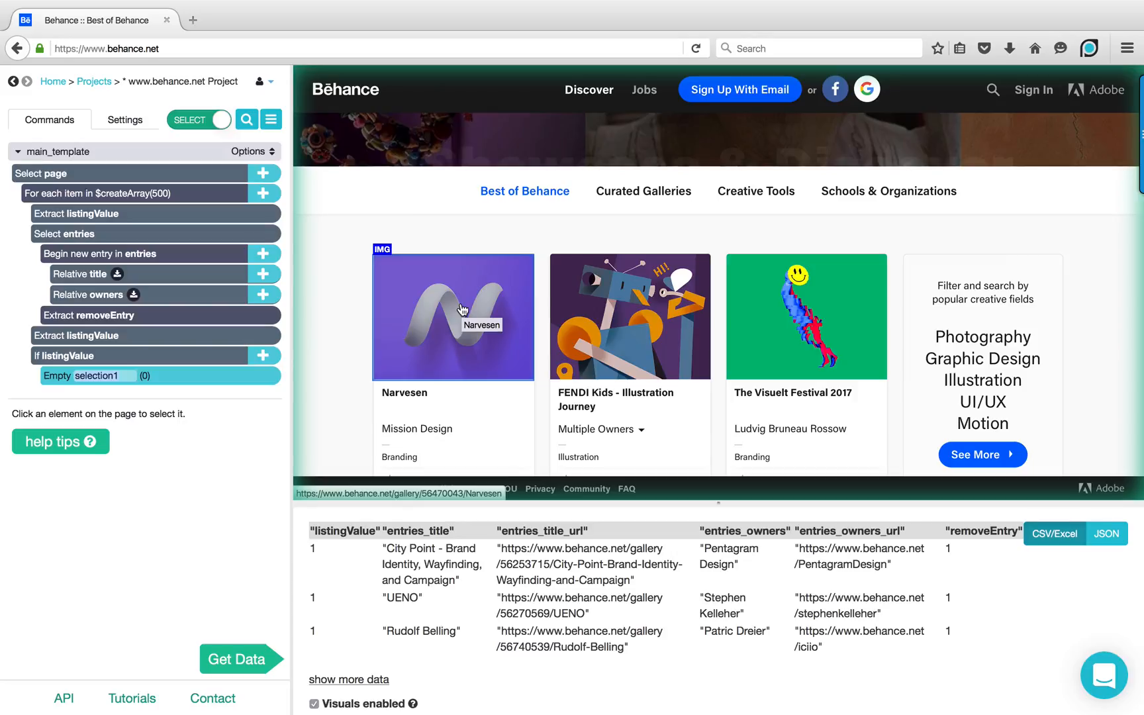
key("super")
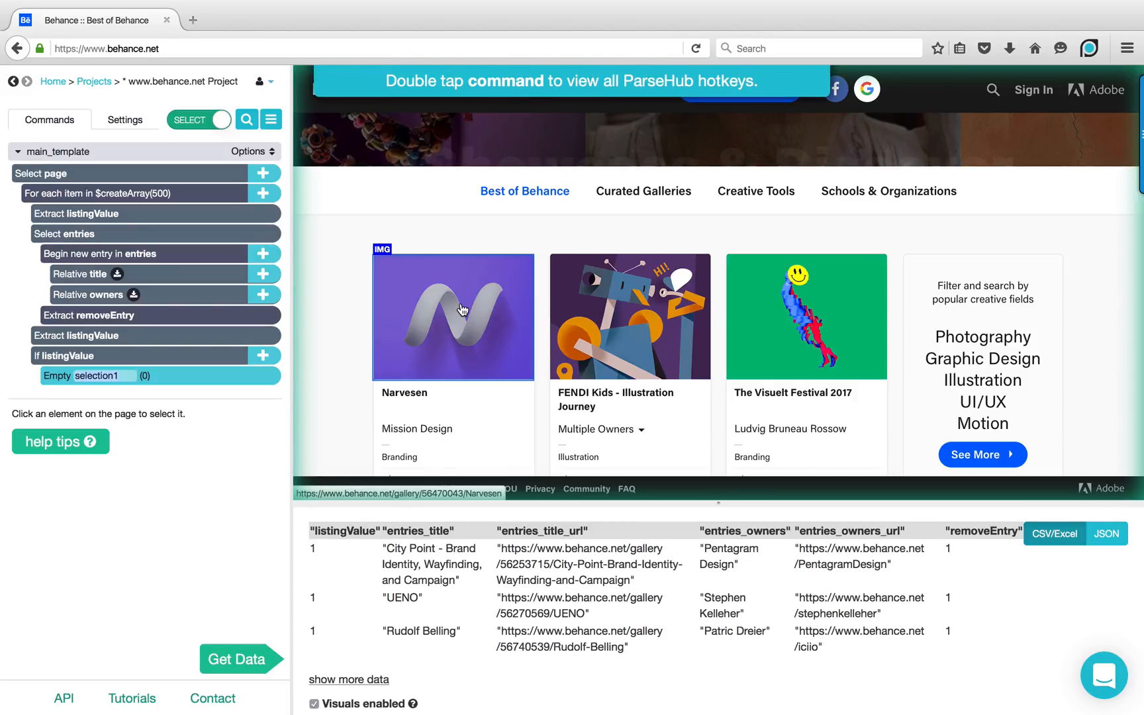
key("ctrl+1")
key("ctrl+1")
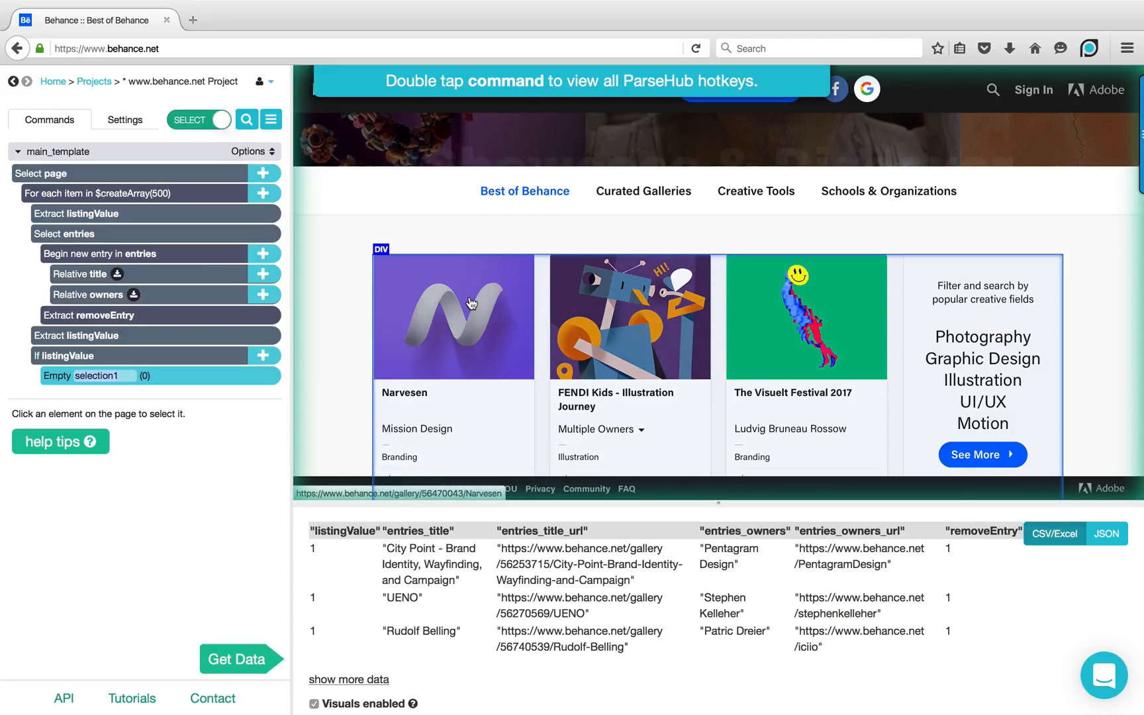
left_click(470, 304)
left_click(470, 304)
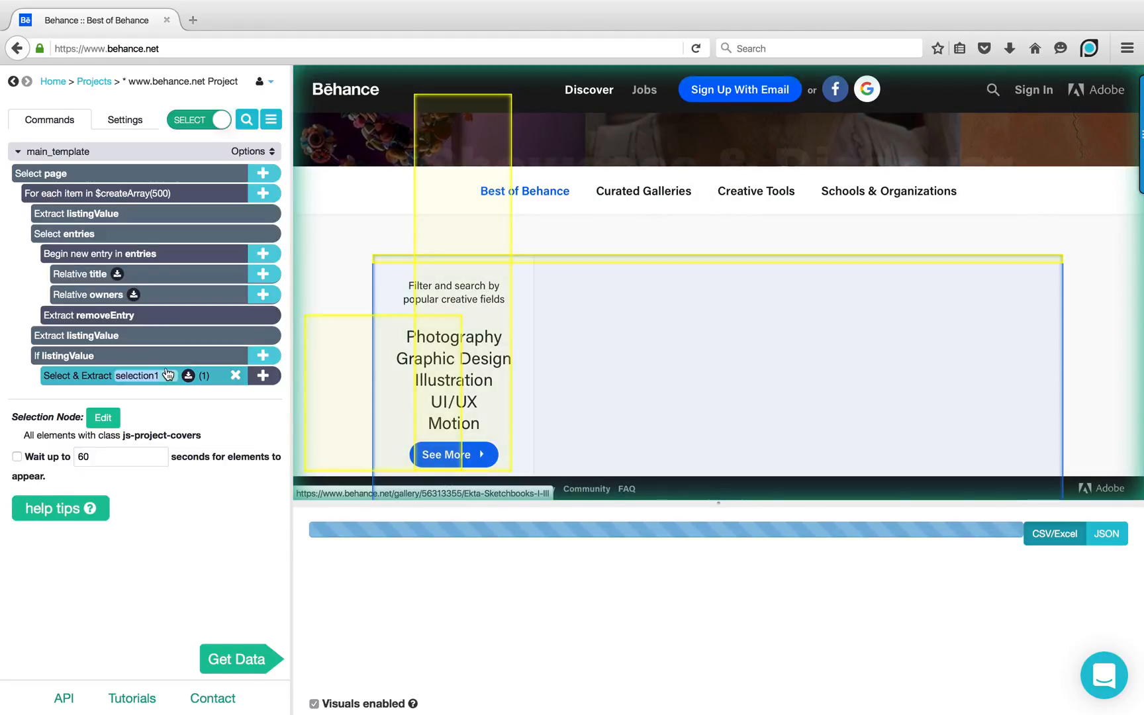
type("container")
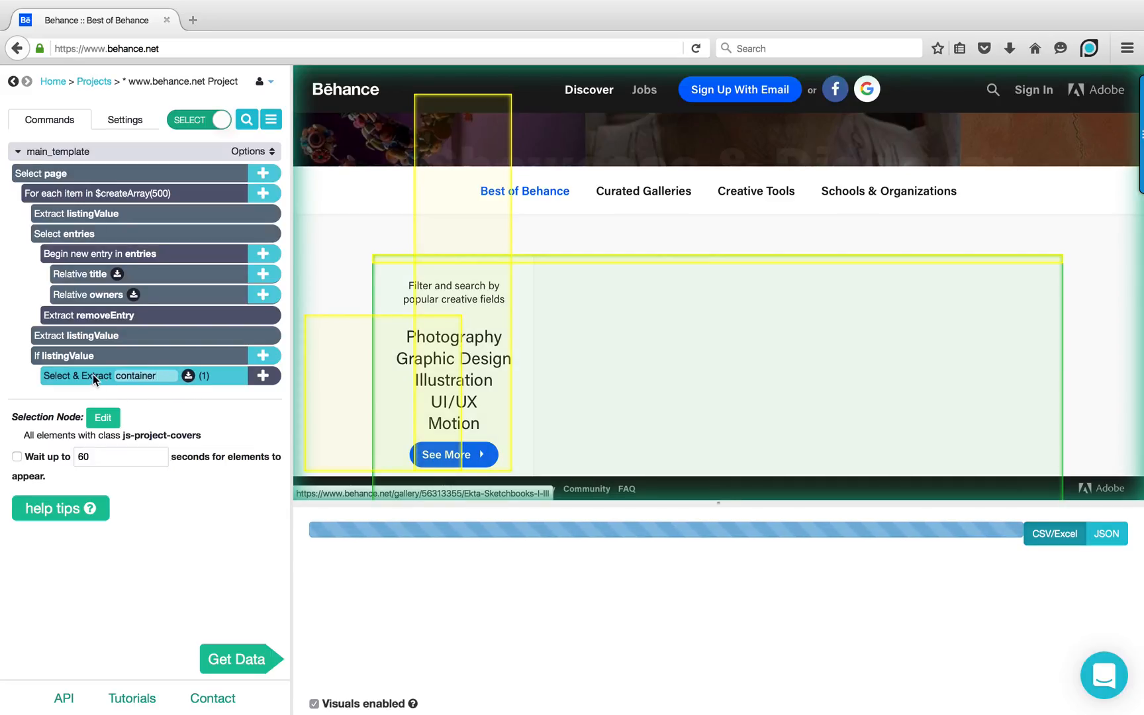
left_click(265, 375)
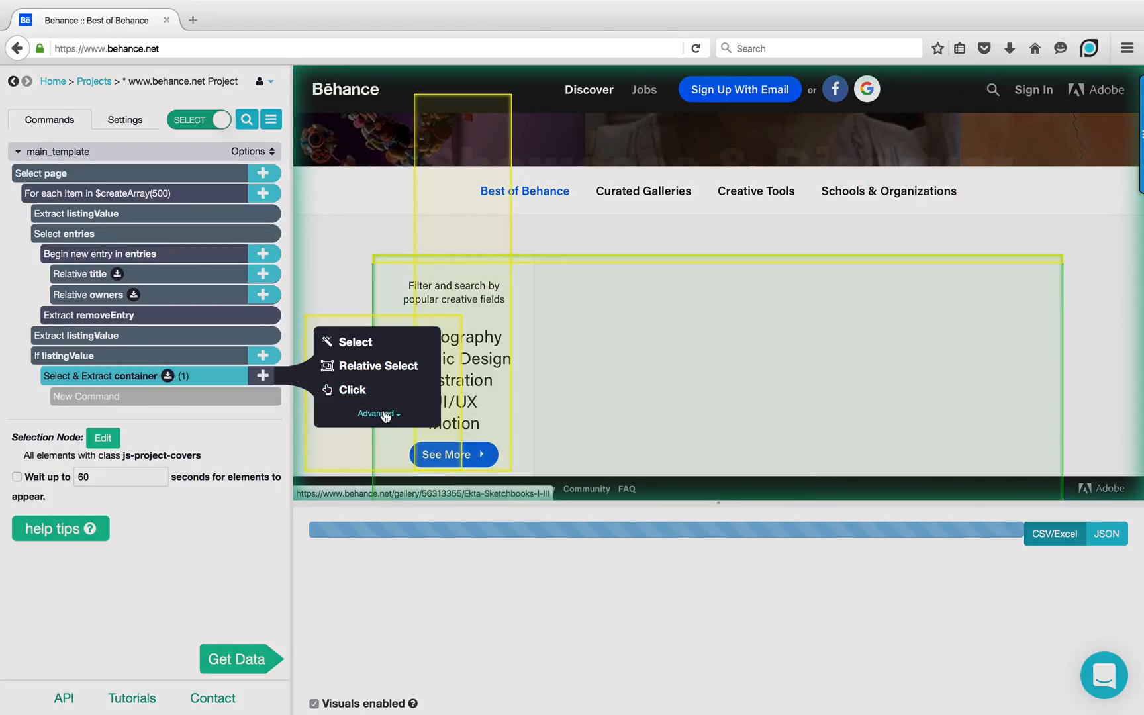
Add an Advanced Scroll command under container: align to bottom, repeat 1 time, wait 2 seconds
left_click(375, 413)
left_click(373, 423)
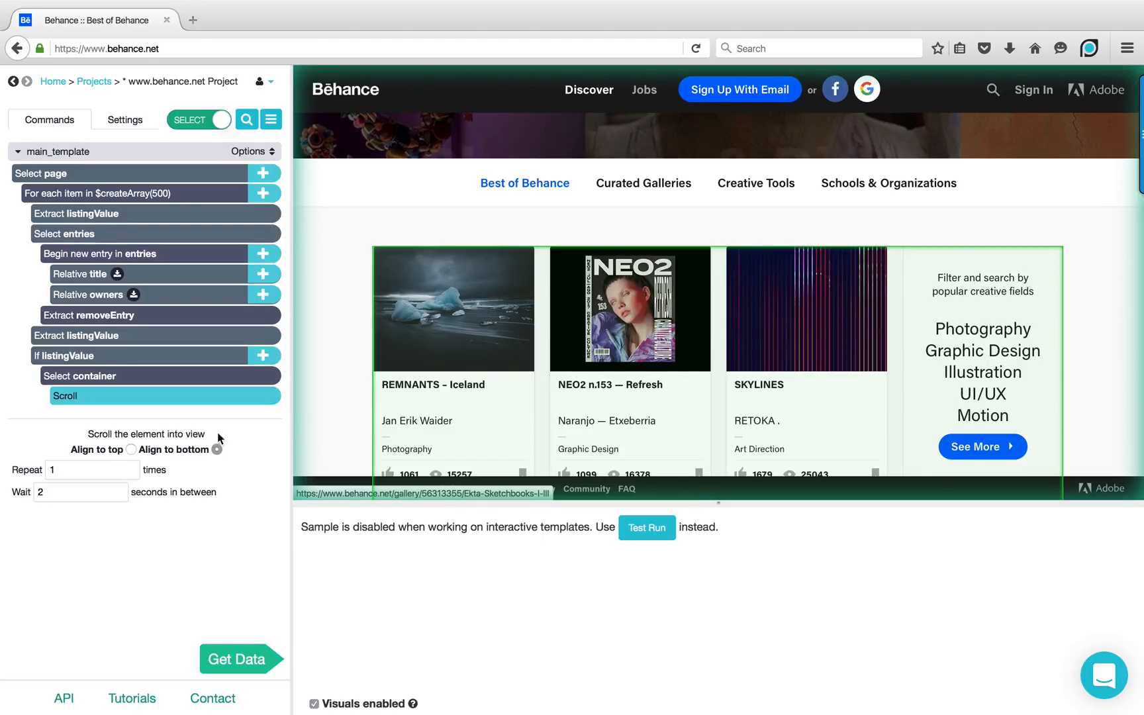
left_click(68, 471)
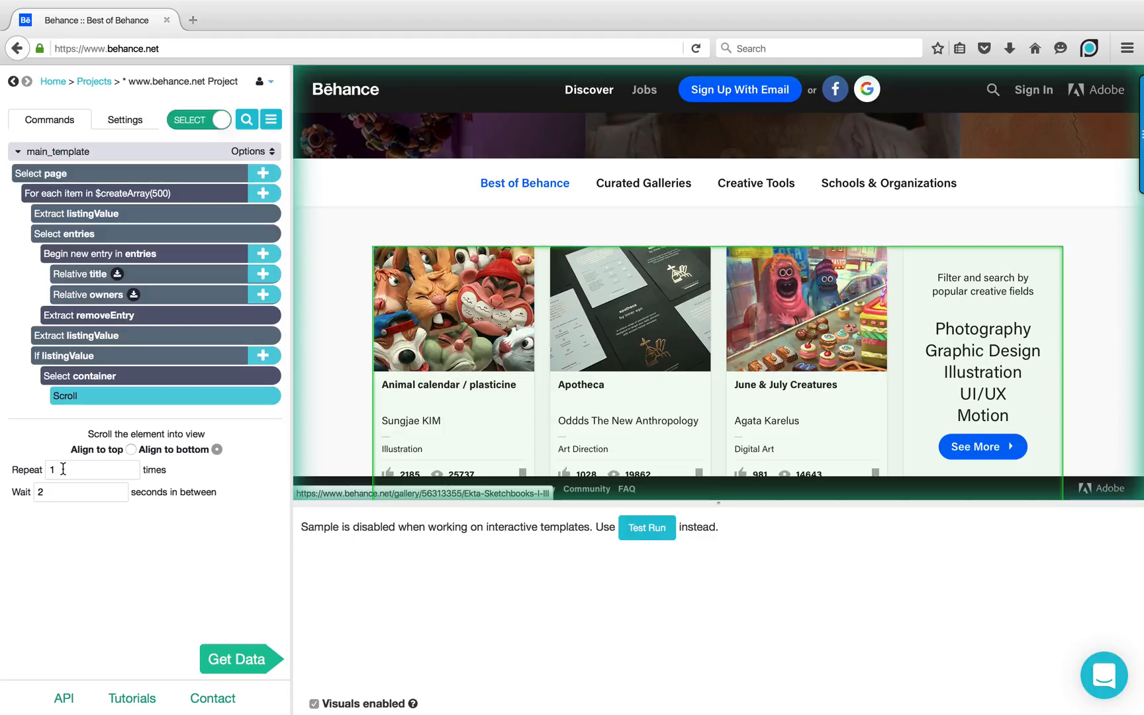